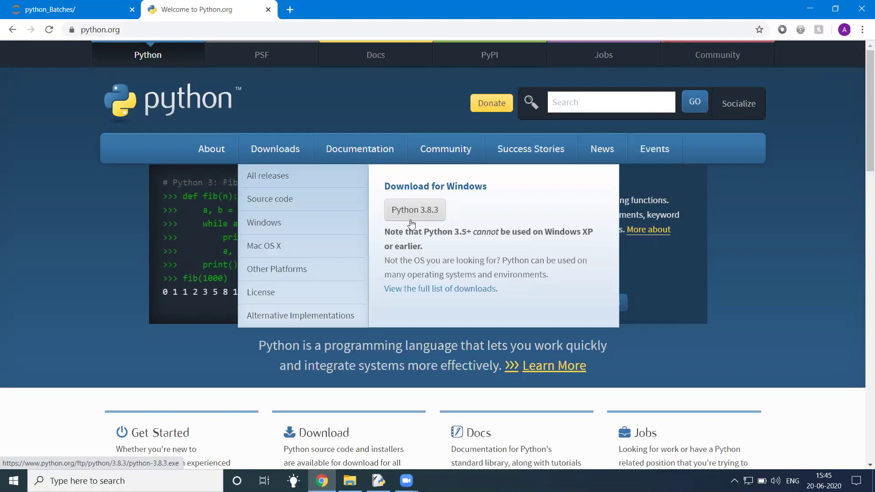
- Close the Python.org page and minimize the browser window to reveal the desktop
click(404, 208)
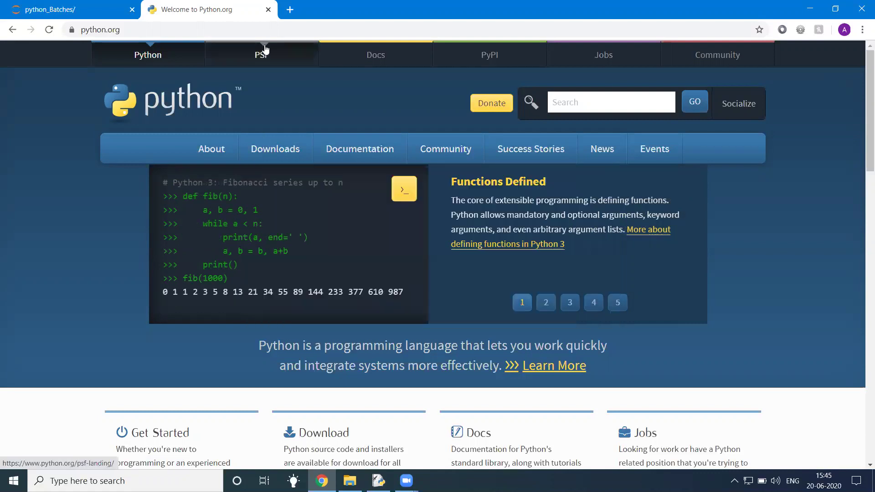
click(269, 9)
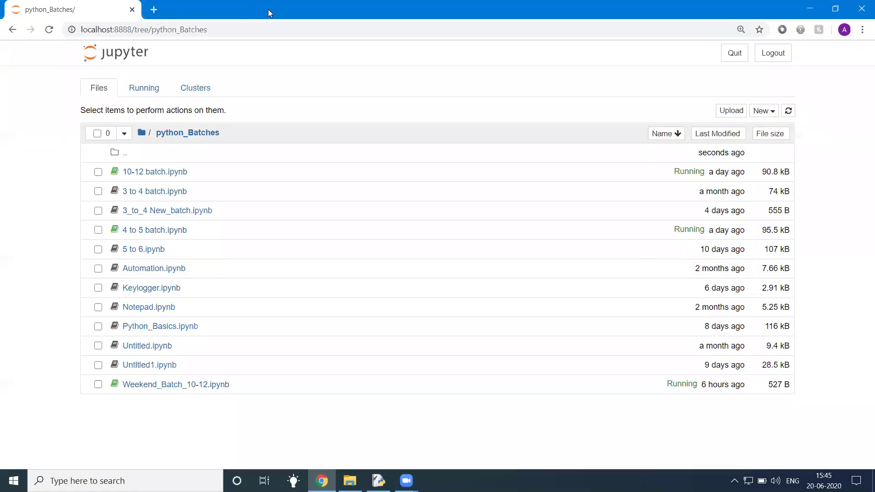
click(315, 477)
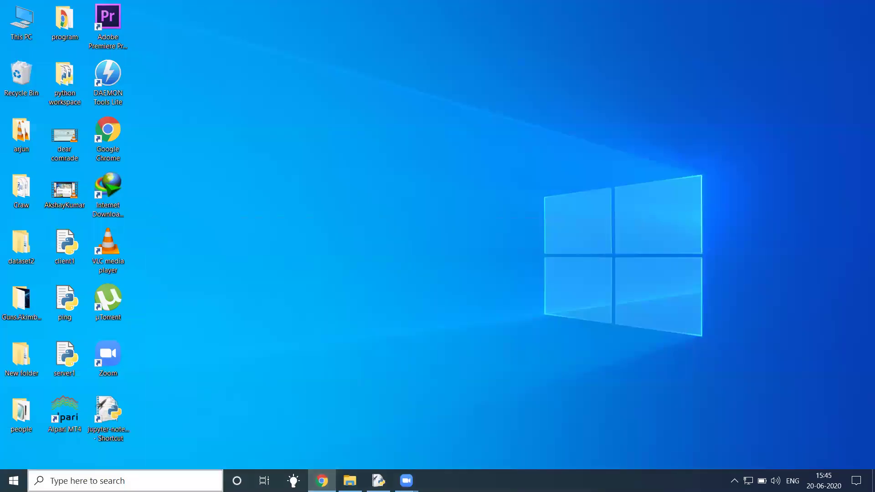
click(51, 481)
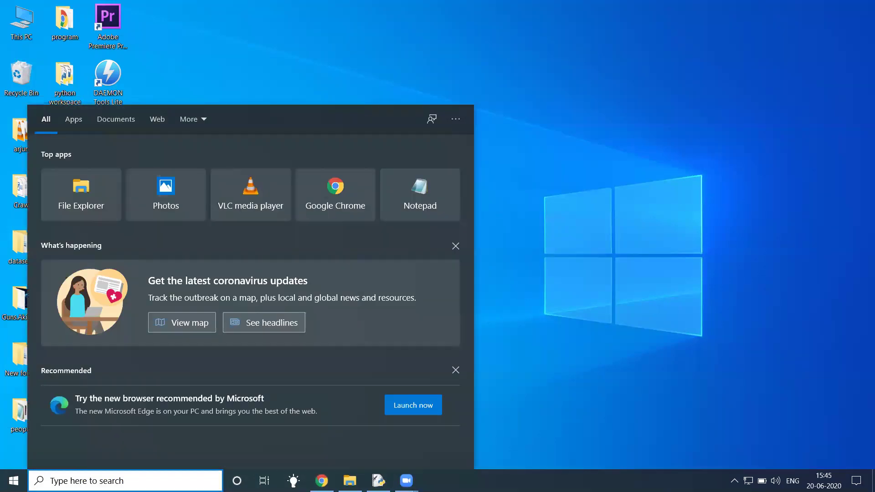
text(idle)
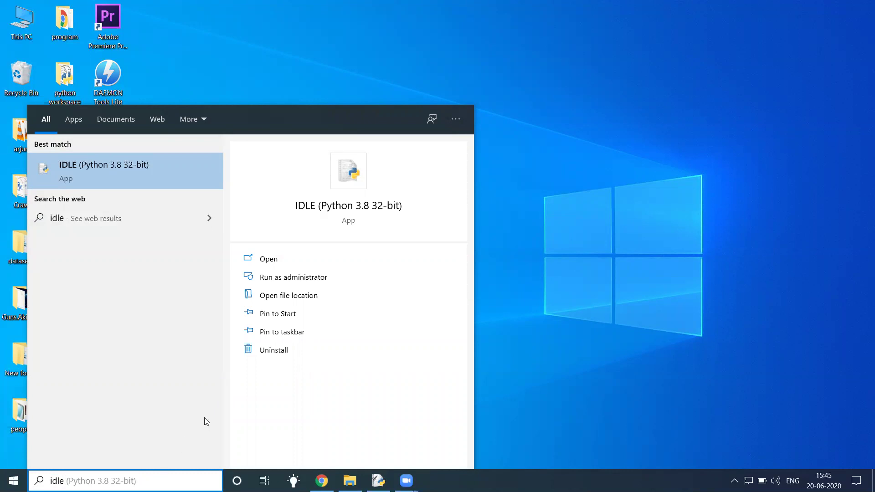
right_click(121, 175)
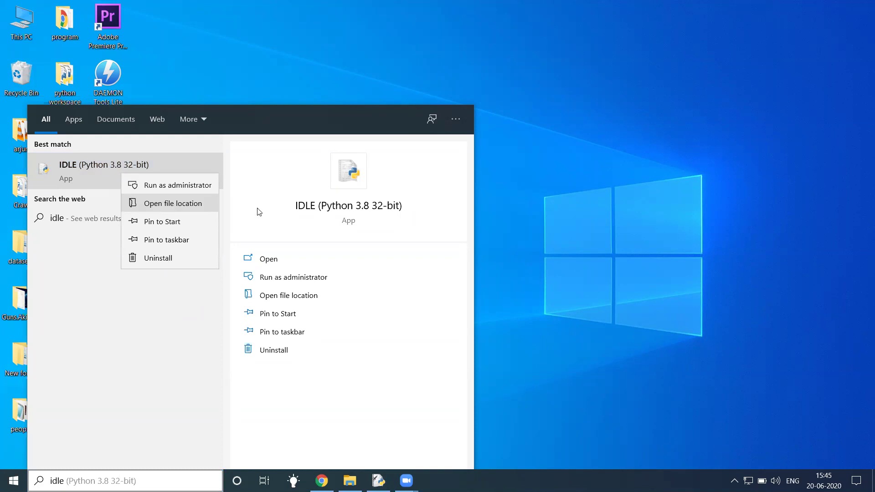
click(518, 250)
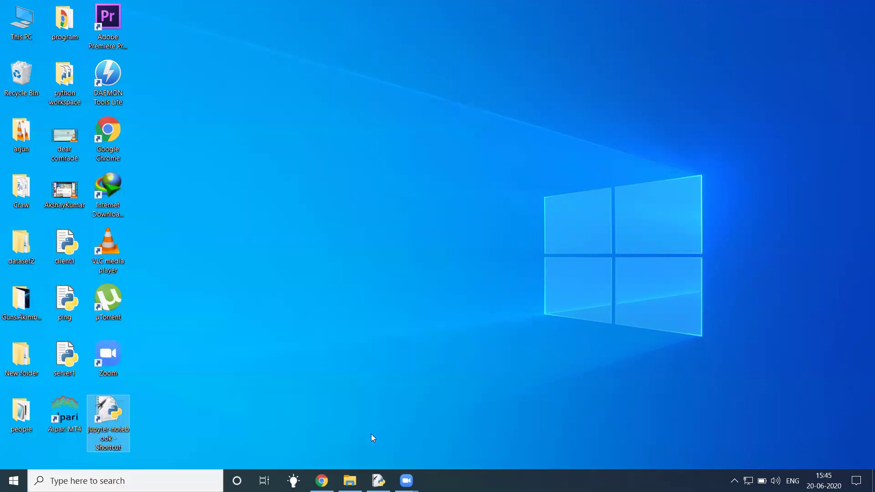
- Switch to Chrome, search Google for "python" in a new tab, and open the Python.org site to view its Downloads options
click(322, 481)
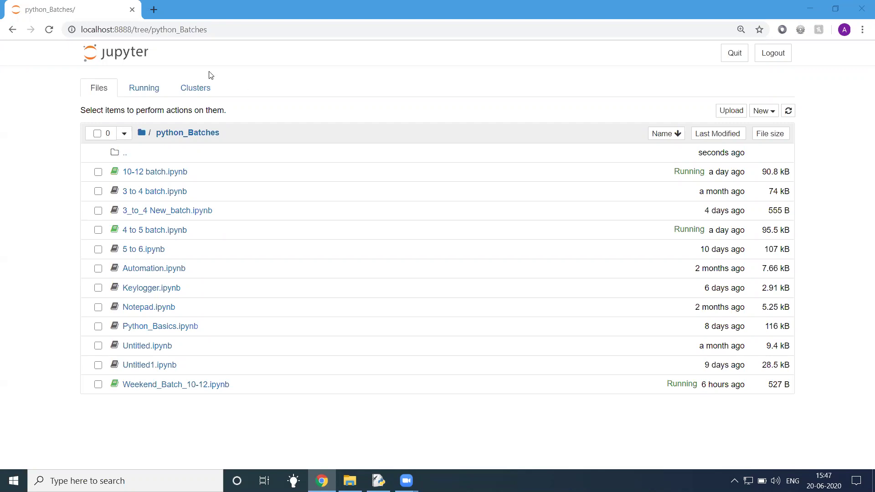
click(155, 13)
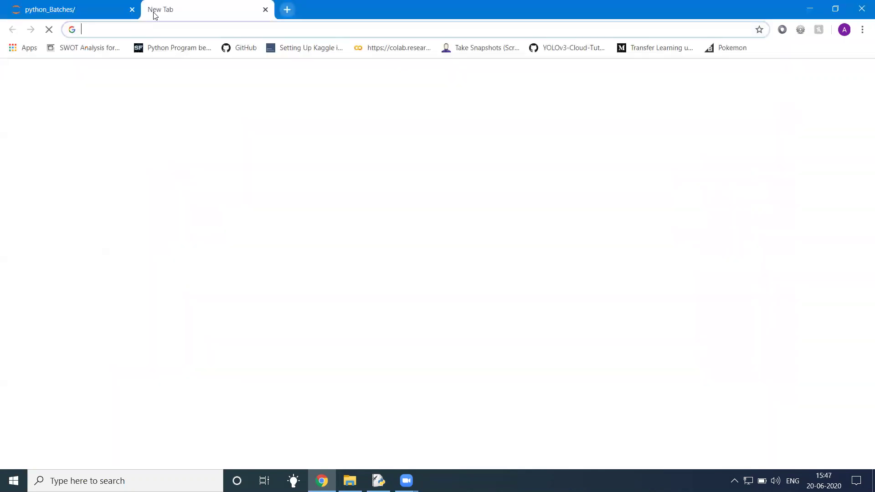
text(python)
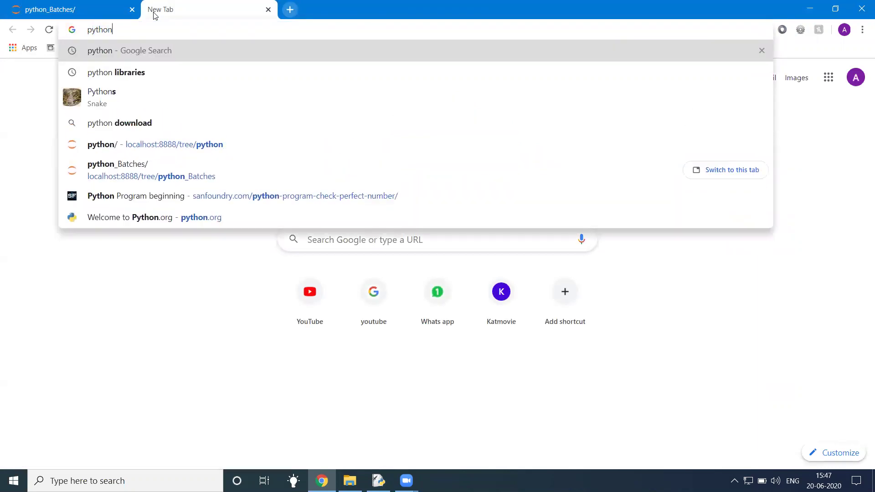
key(Return)
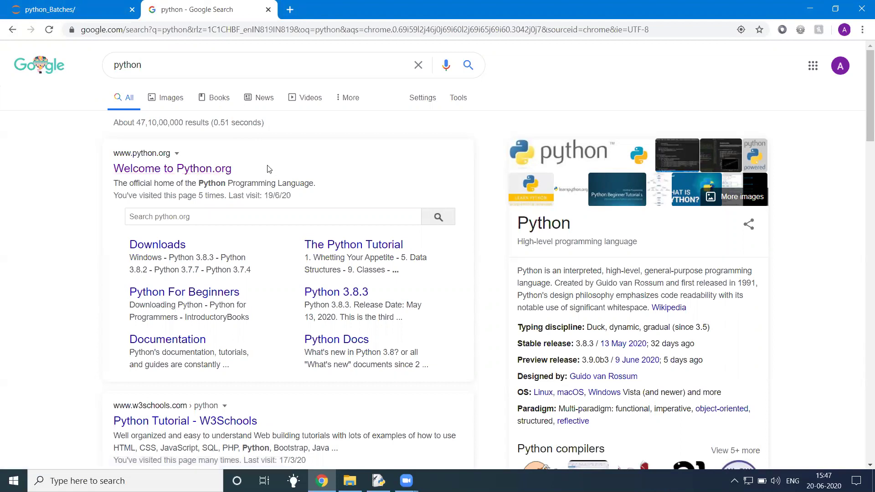
click(191, 170)
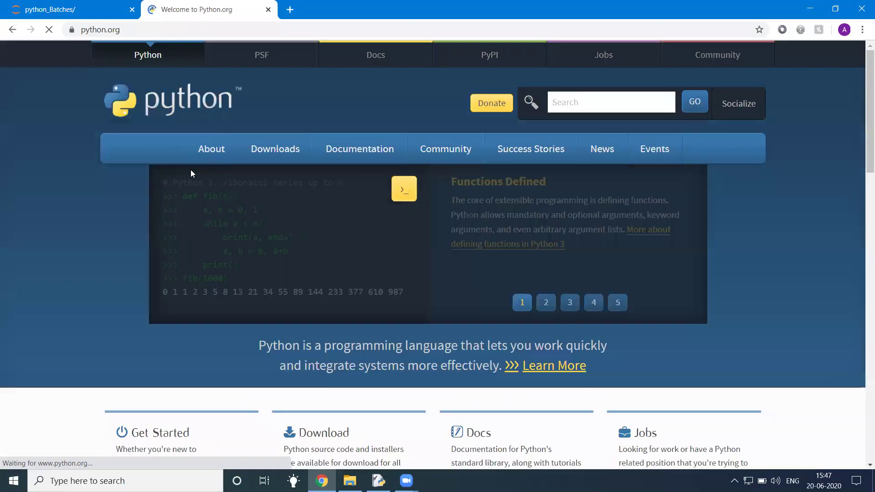
mouse_move(281, 153)
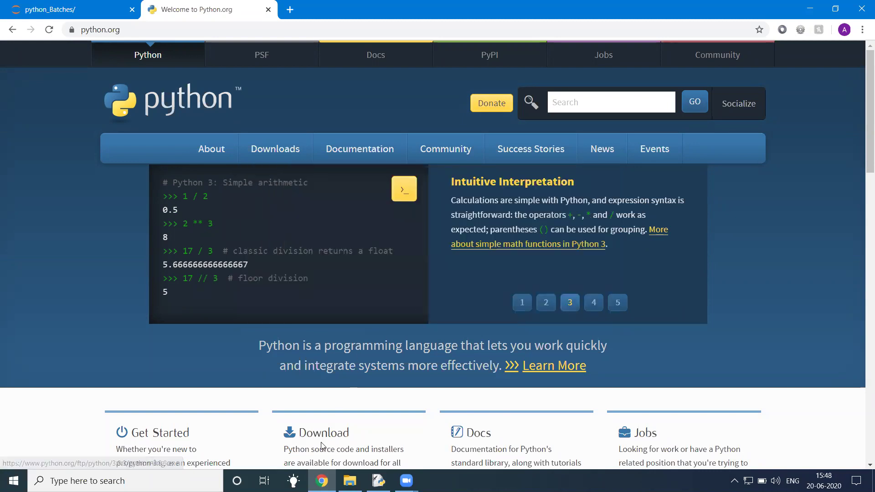
mouse_move(295, 158)
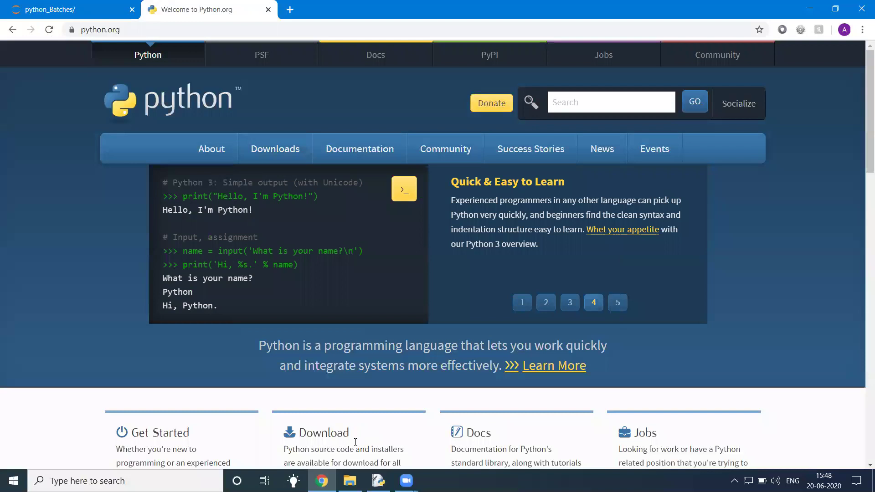
- Search Windows for "idle" and trace IDLE (Python 3.8 32-bit) through its shortcut to the Python38-32 installation folder
key(super)
text(idle)
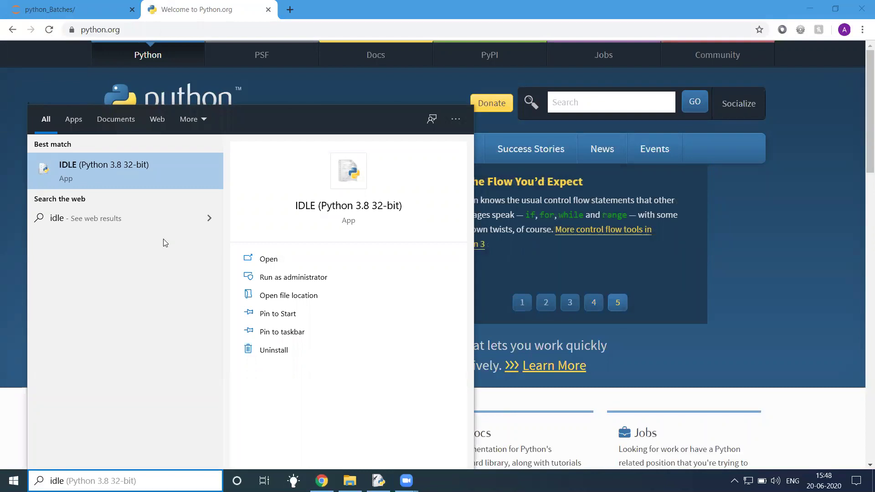
right_click(161, 170)
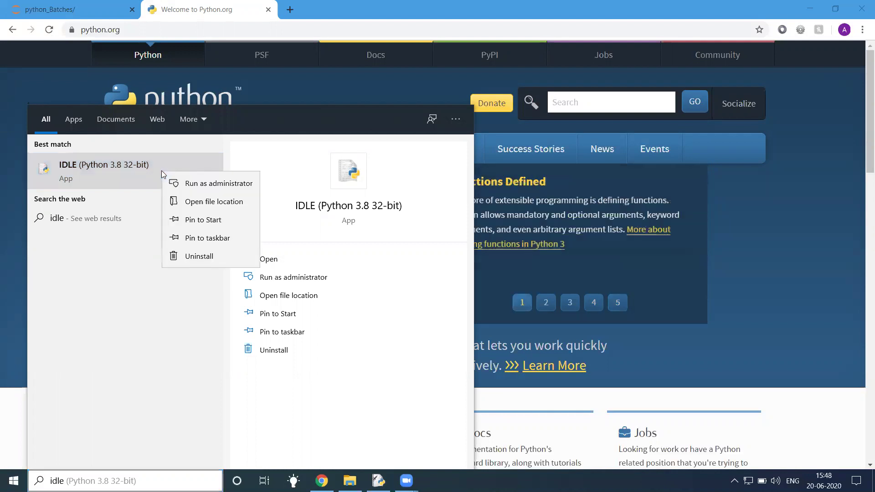
click(209, 203)
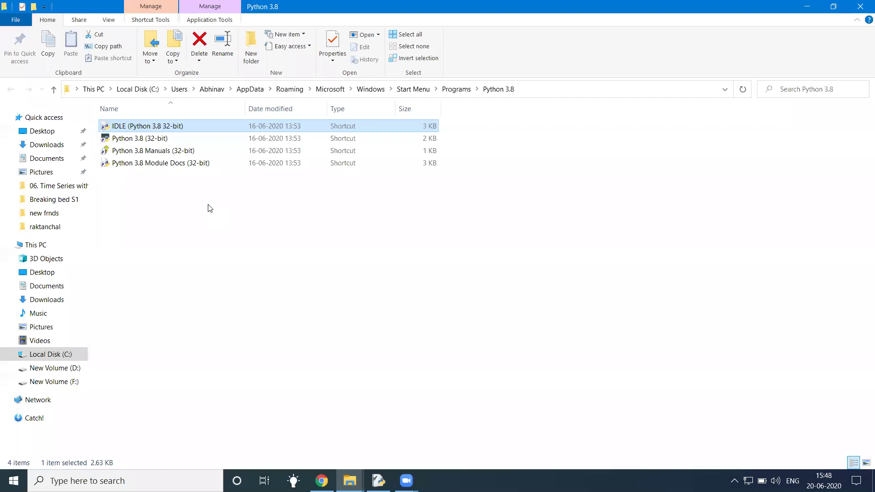
right_click(158, 127)
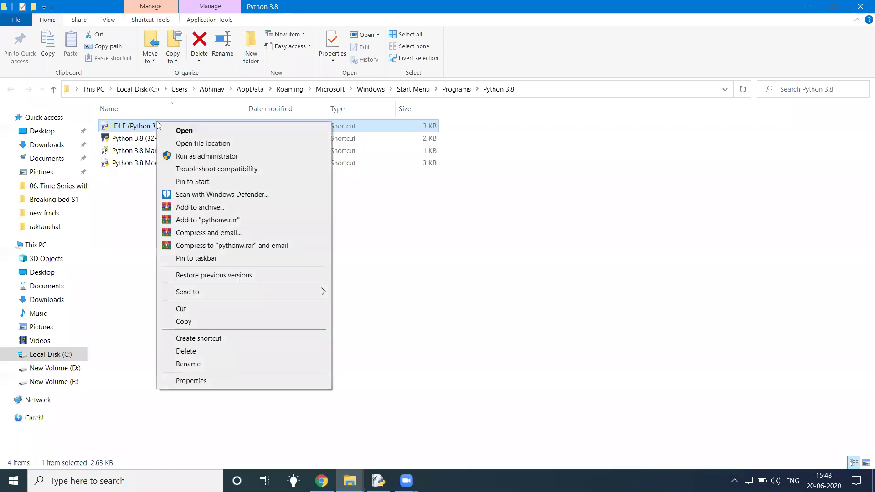
click(201, 145)
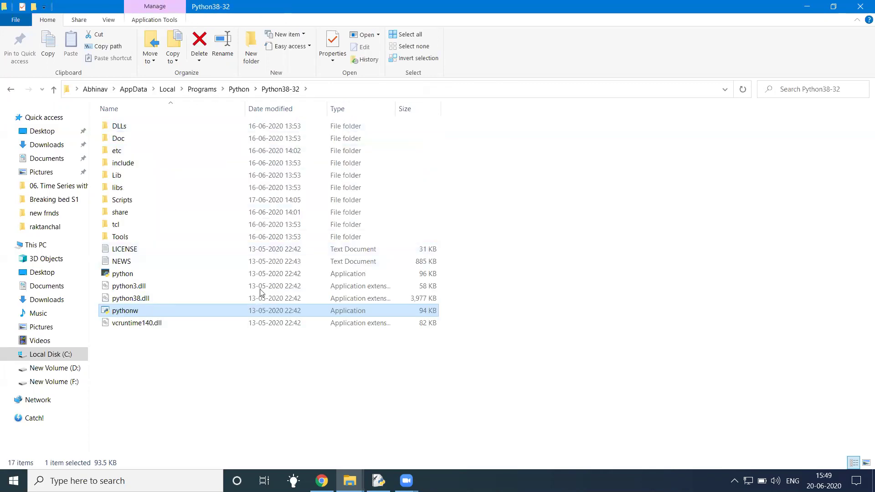
- Look inside the Scripts folder and return to the Python38-32 folder
click(129, 202)
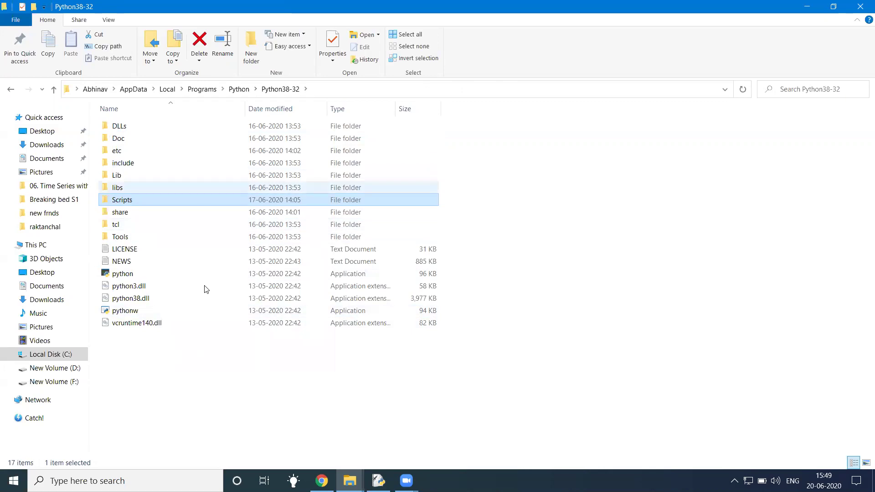
double_click(150, 203)
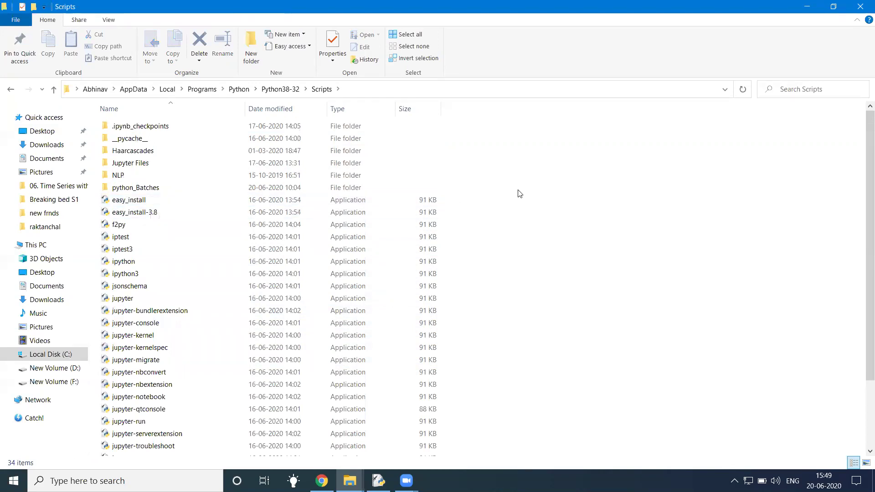
click(11, 89)
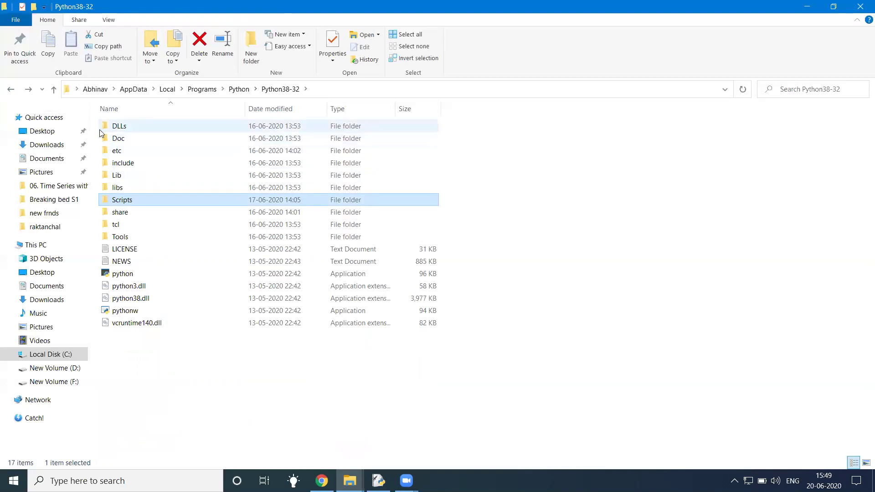
- Open the Scripts folder inside the Python38-32 installation folder
drag(97, 132, 143, 235)
click(129, 202)
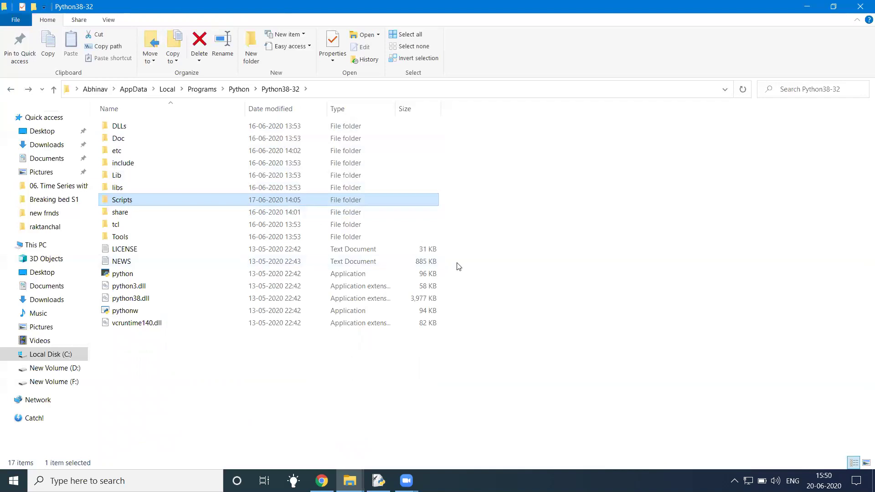
click(528, 250)
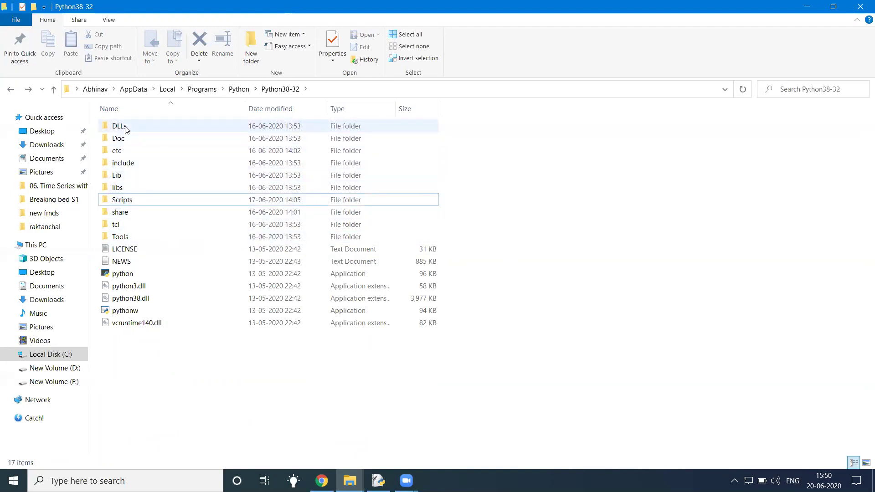
click(131, 200)
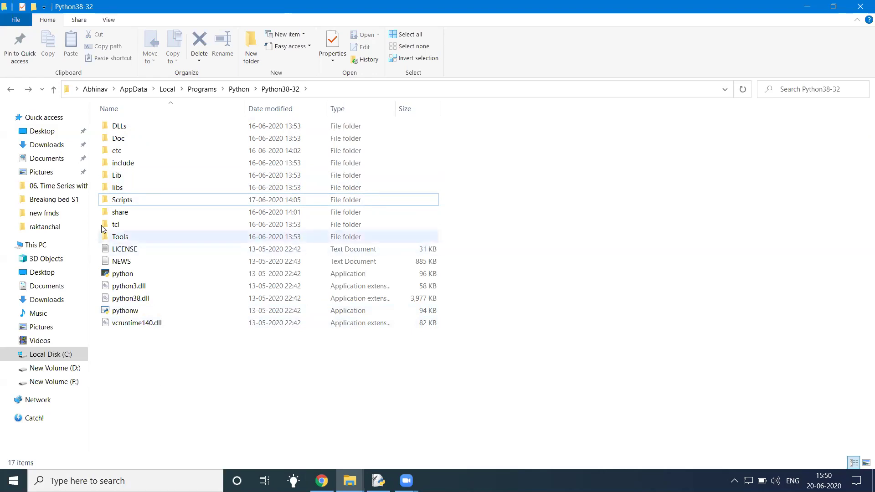
click(134, 203)
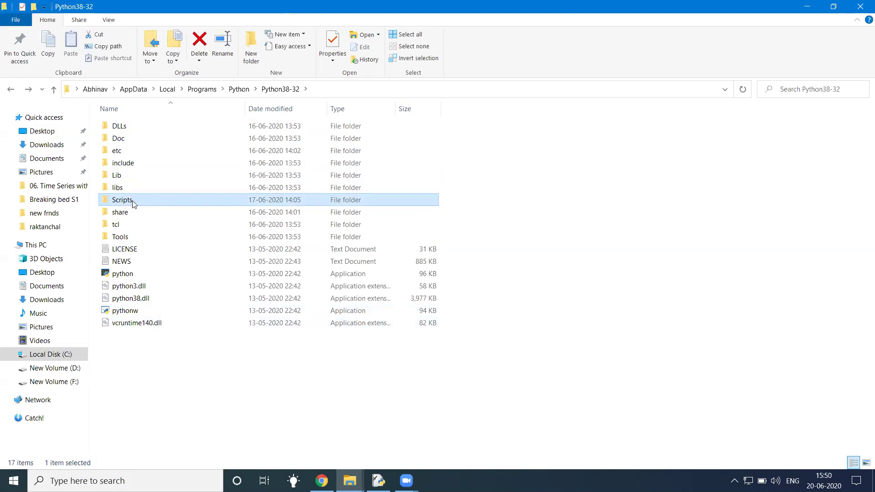
double_click(134, 203)
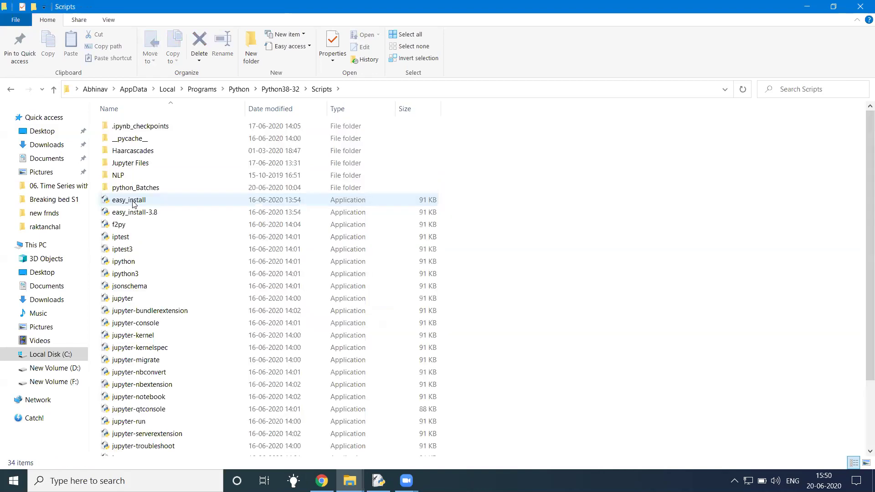
click(527, 90)
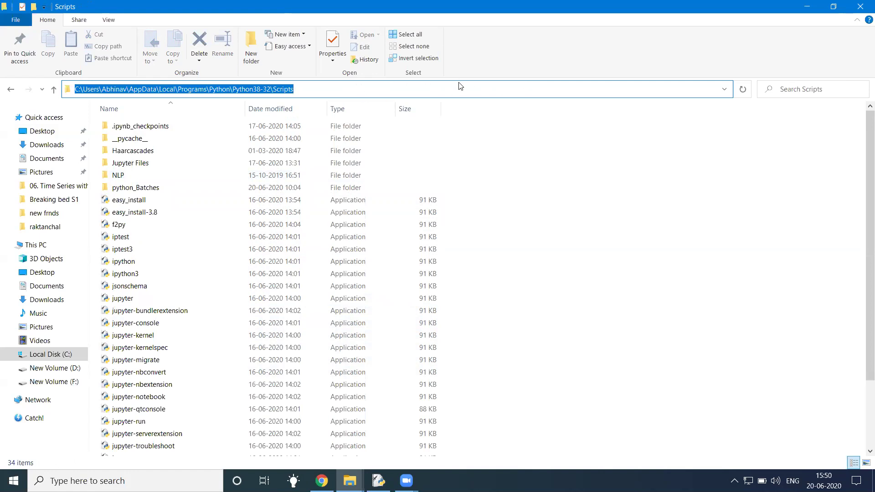
key(BackSpace)
text(cmd)
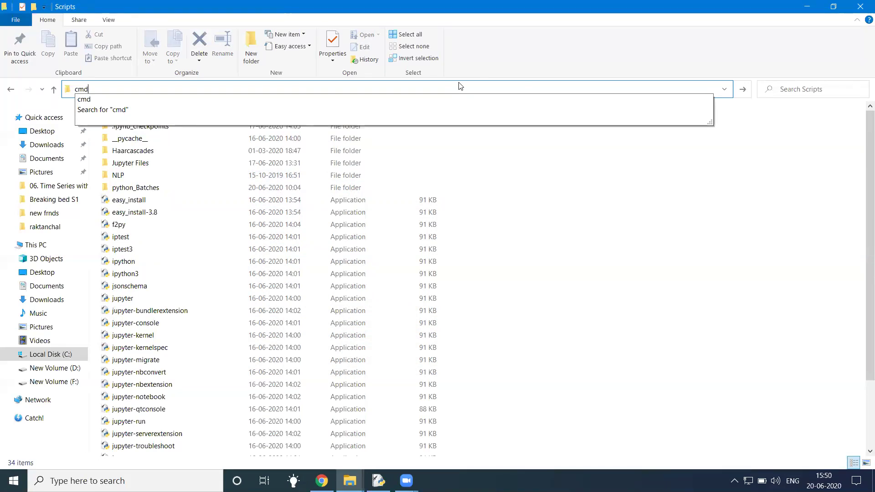
click(590, 198)
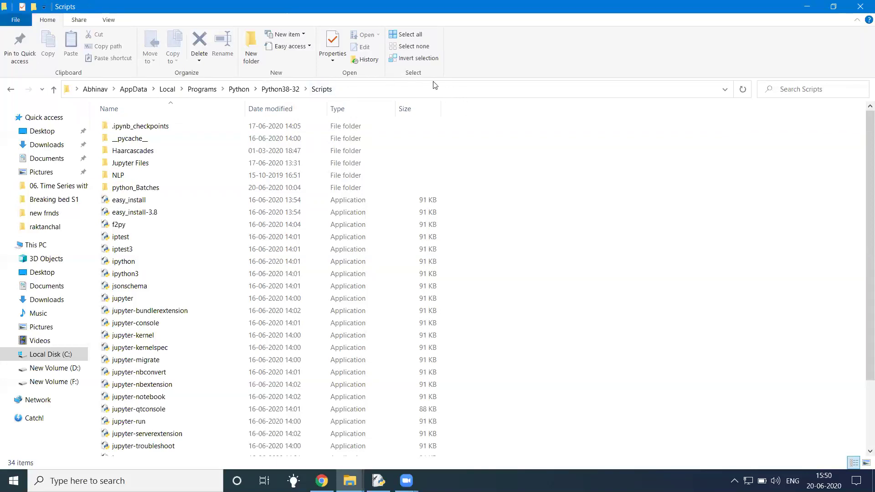
- Open a Command Prompt in the Scripts folder by replacing the folder path with "cmd"
click(460, 91)
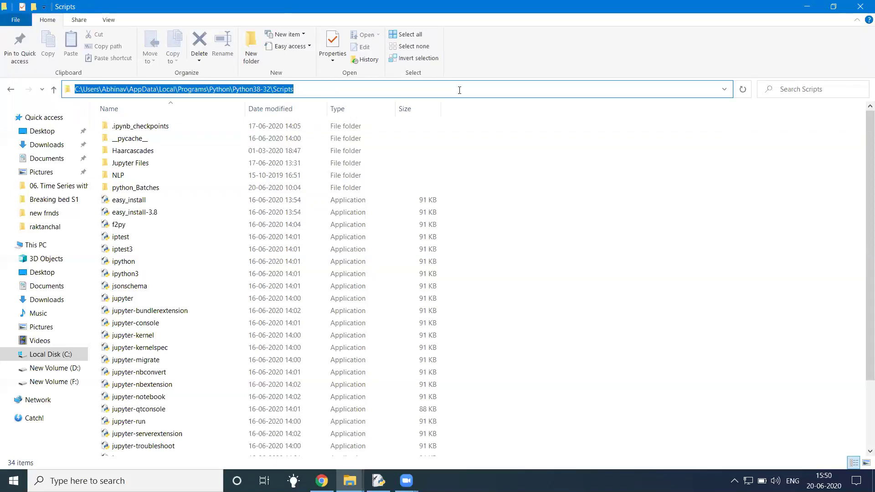
key(BackSpace)
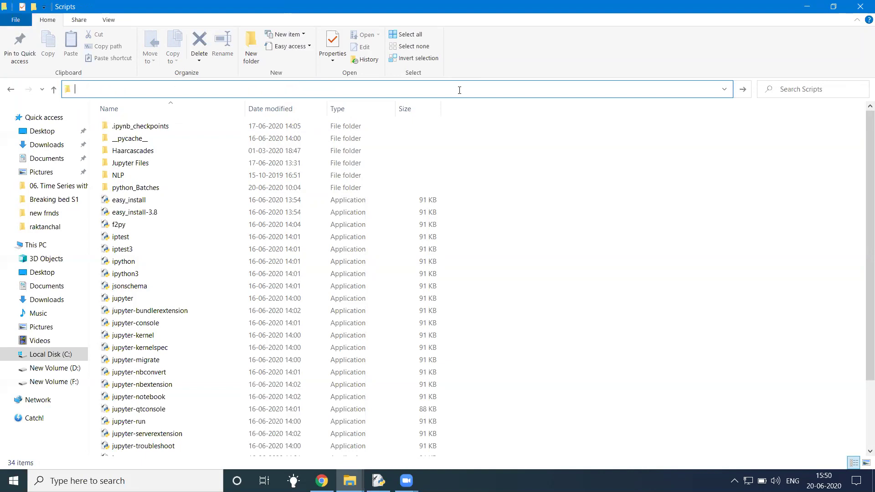
text(cmd)
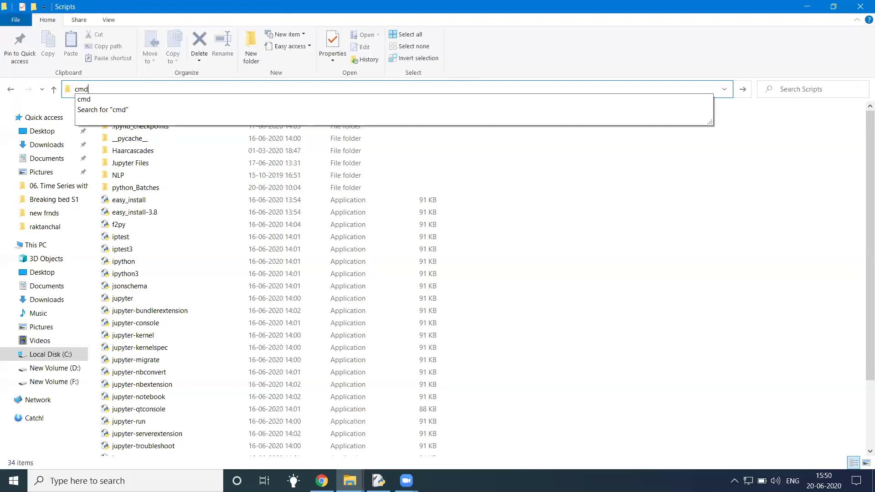
key(Return)
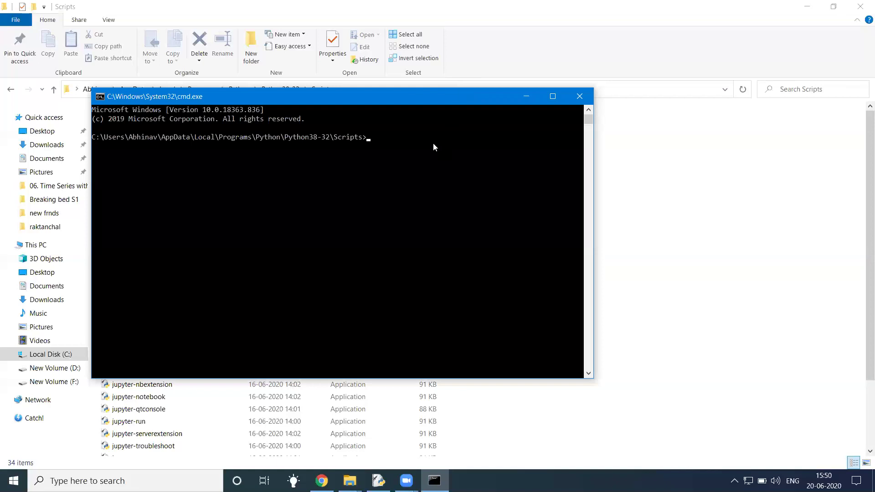
click(362, 139)
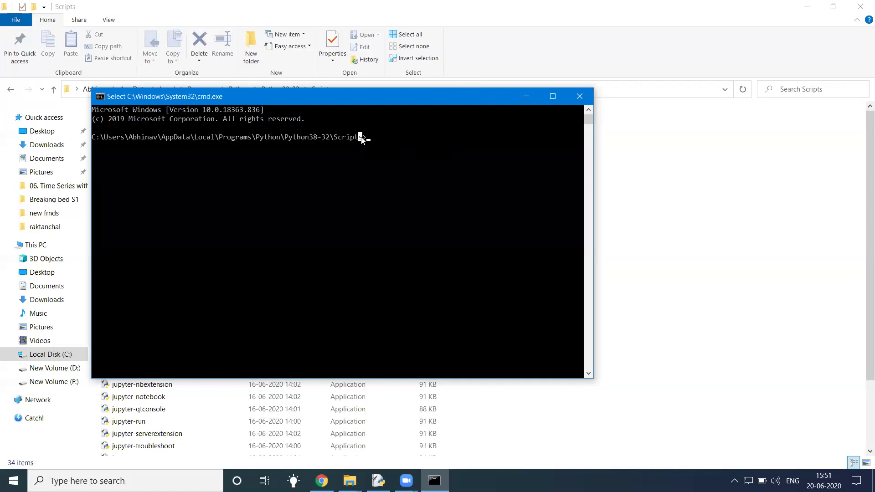
- Enter "pip install jupyter notebook" at the Scripts folder prompt without running it, and close the Command Prompt
drag(325, 142, 370, 142)
key(Escape)
text(pip ins)
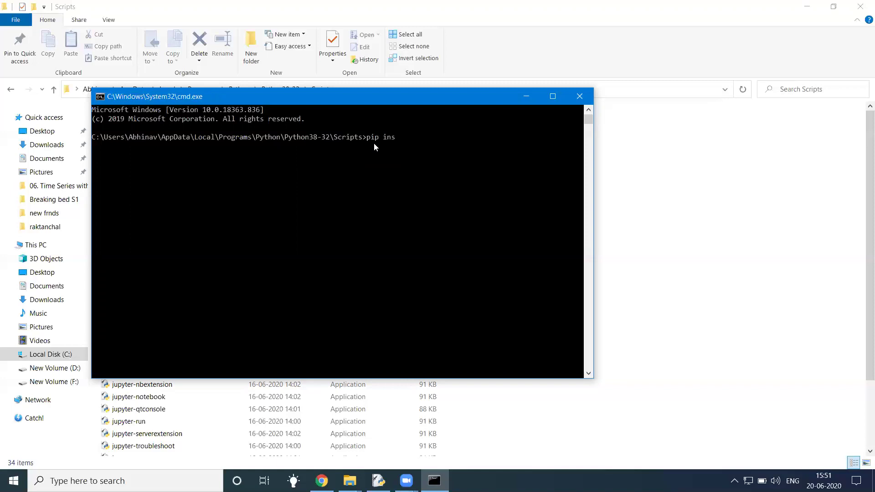
text(tall jupyter notebook)
drag(420, 140, 482, 140)
click(483, 140)
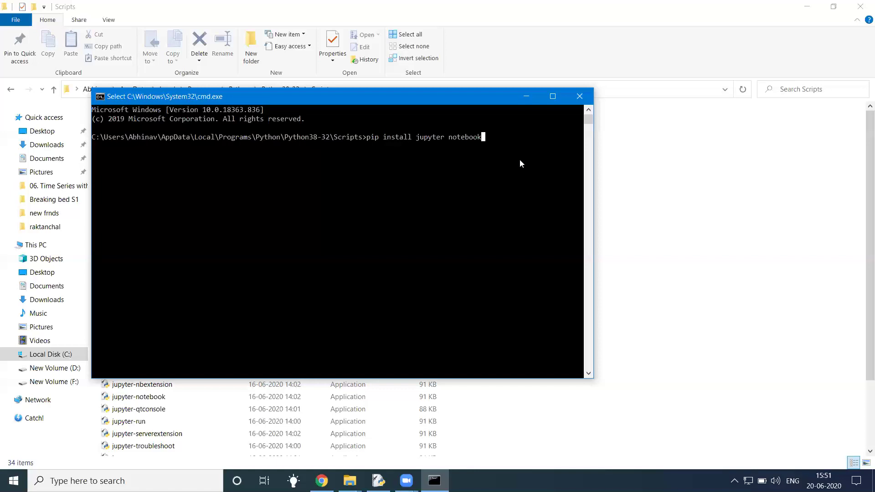
key(Escape)
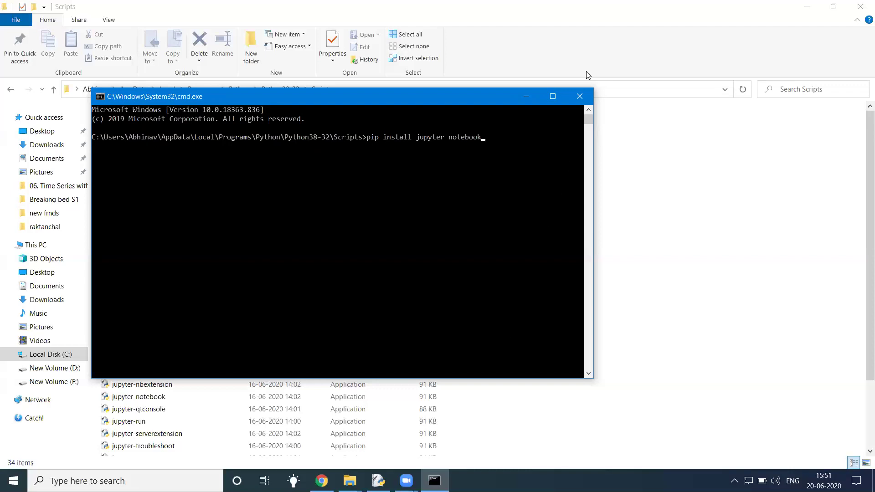
click(585, 97)
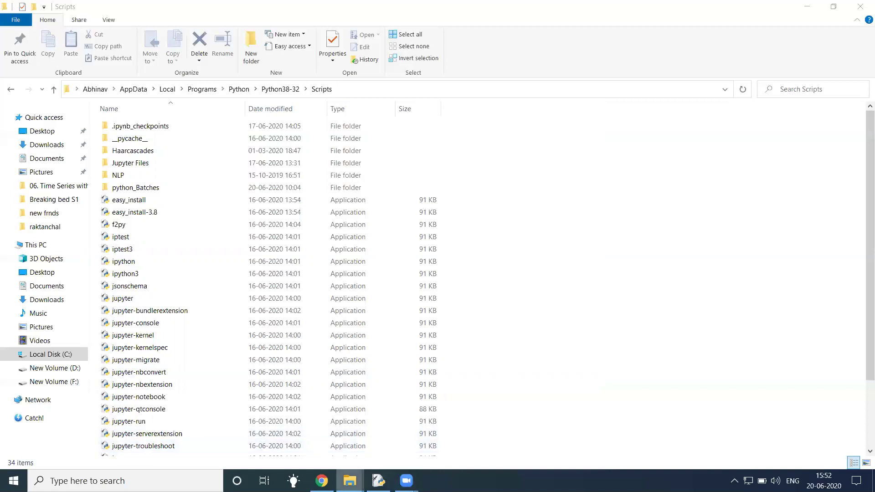
- Switch to Chrome, view the Windows download option for Python 3.8.3 on python.org, and close that page
click(322, 481)
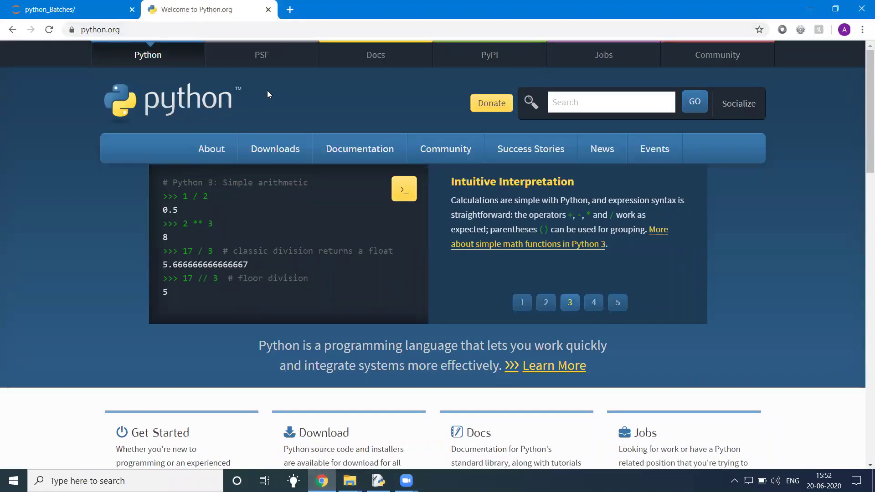
mouse_move(274, 150)
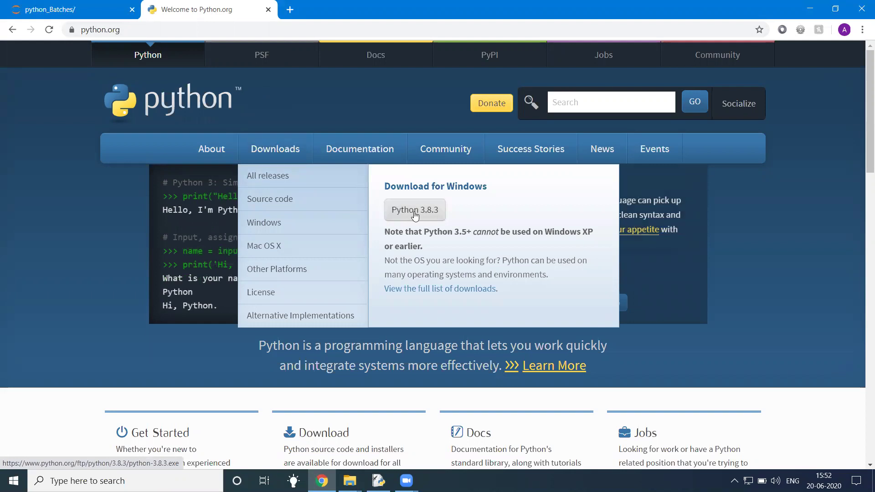
click(269, 10)
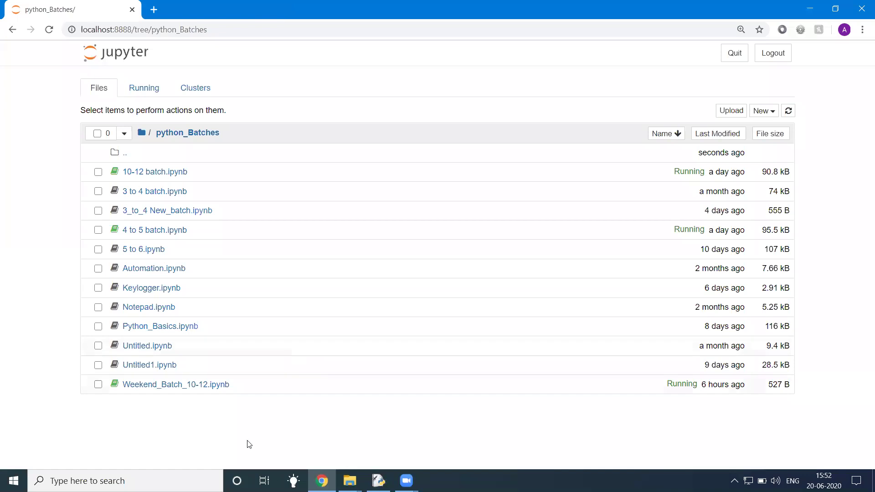
- Search Windows for "idle" and open the file location of IDLE (Python 3.8 32-bit)
click(192, 481)
text(idle)
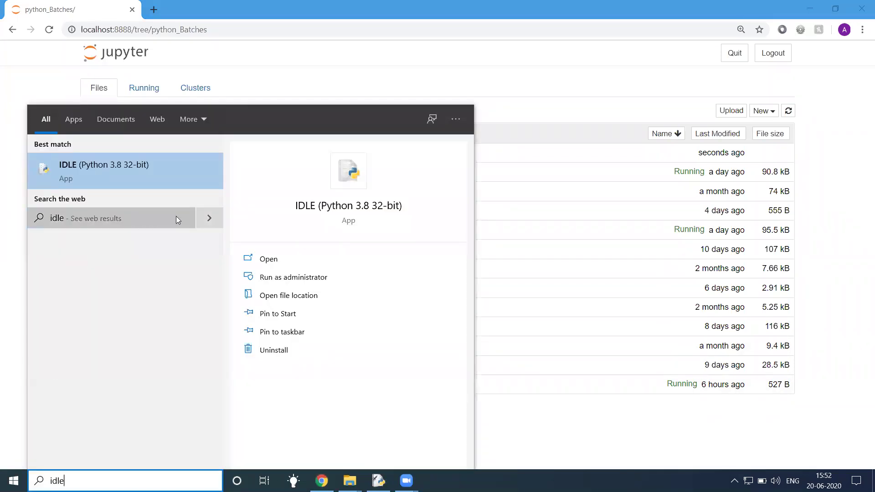
click(133, 178)
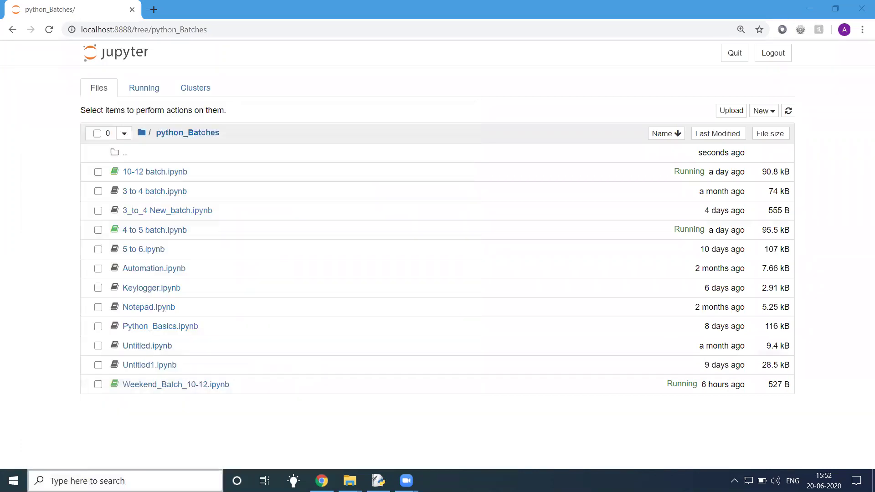
key(super)
text(idle)
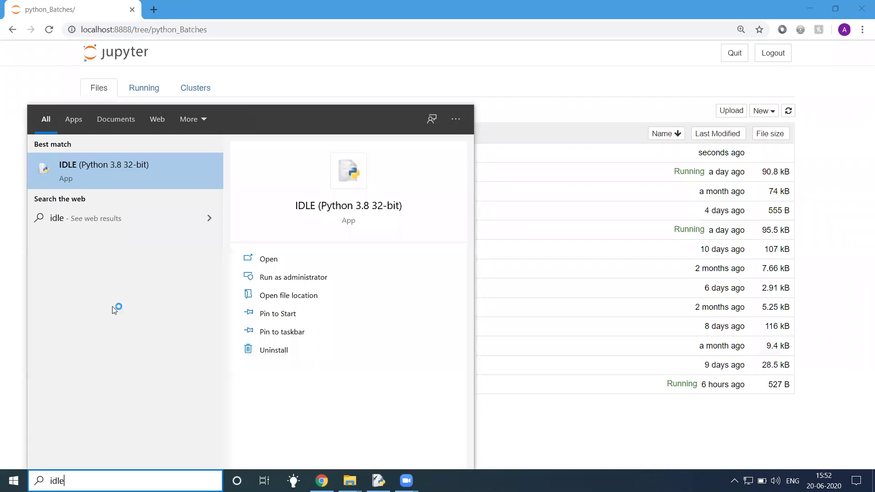
right_click(112, 178)
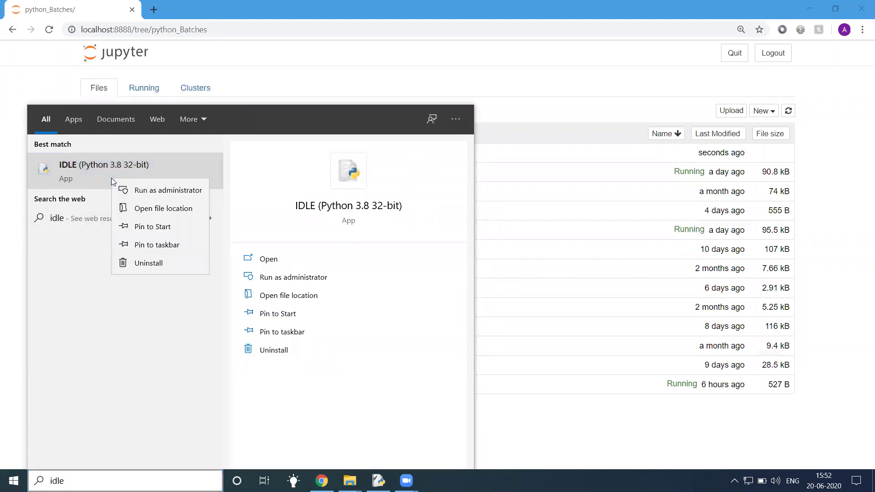
key(Escape)
key(Escape)
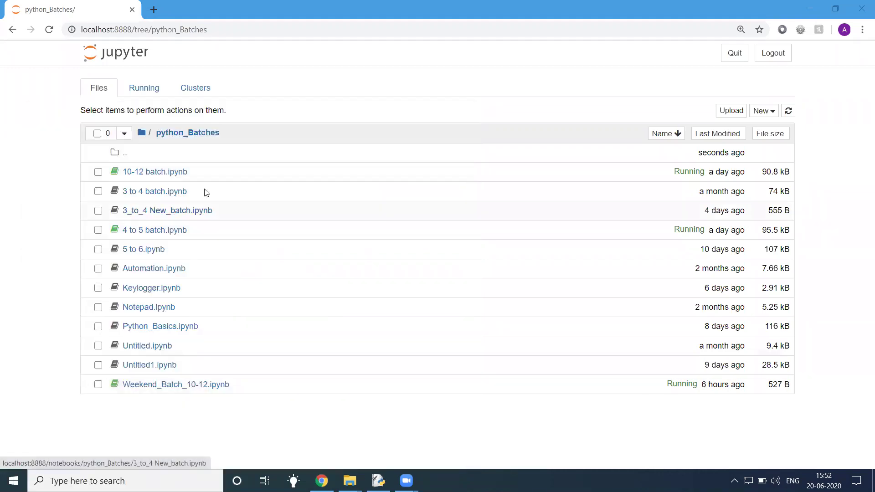
- Follow the IDLE (Python 3.8 32-bit) shortcut to its Python38-32 installation folder and open the Scripts folder there
double_click(249, 127)
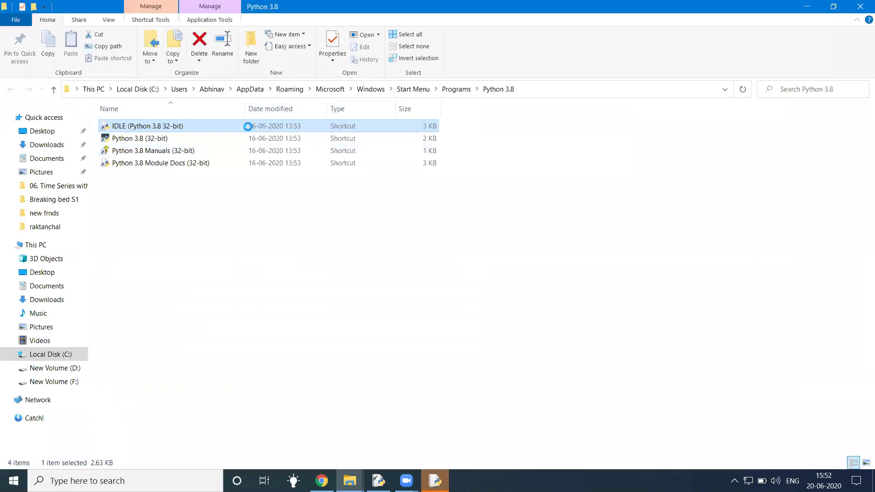
right_click(248, 127)
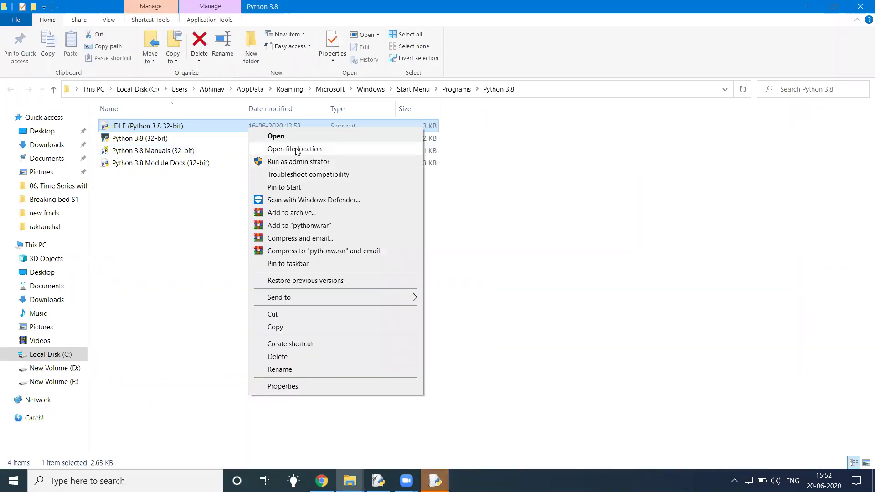
click(296, 149)
click(153, 202)
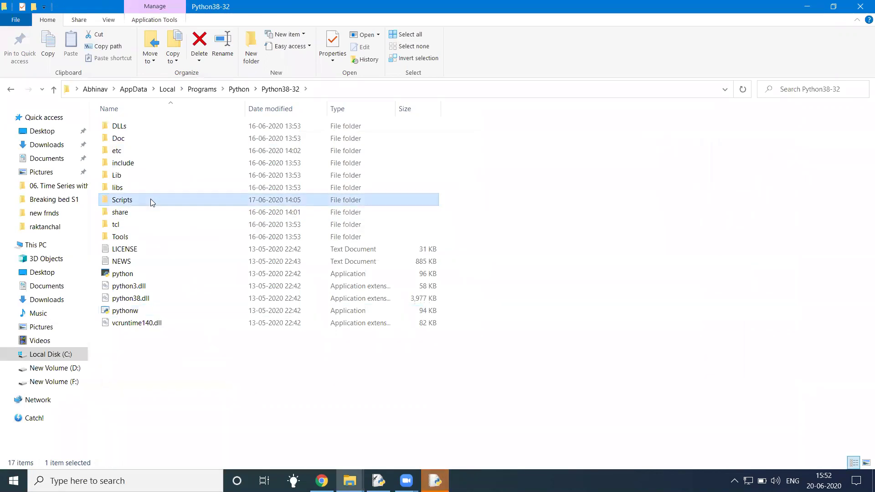
double_click(153, 202)
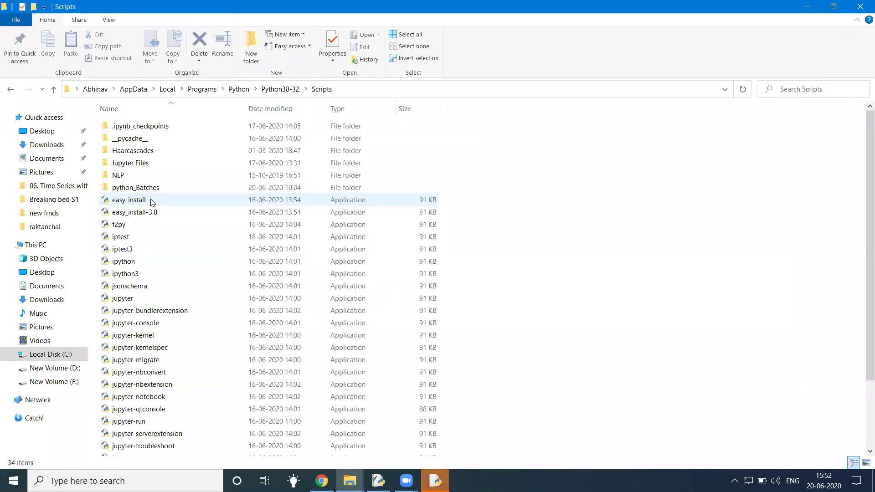
- Open a Command Prompt in the Scripts folder by replacing the folder path with "cmd"
click(442, 89)
text(cmd)
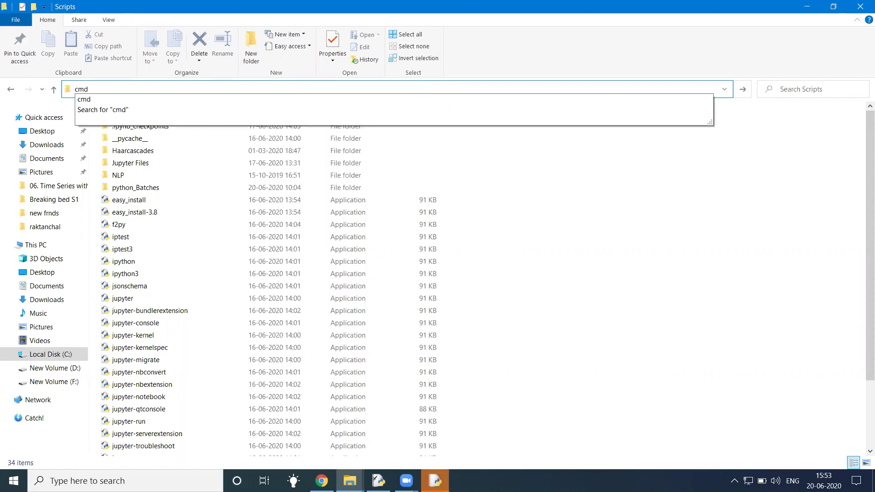
key(Return)
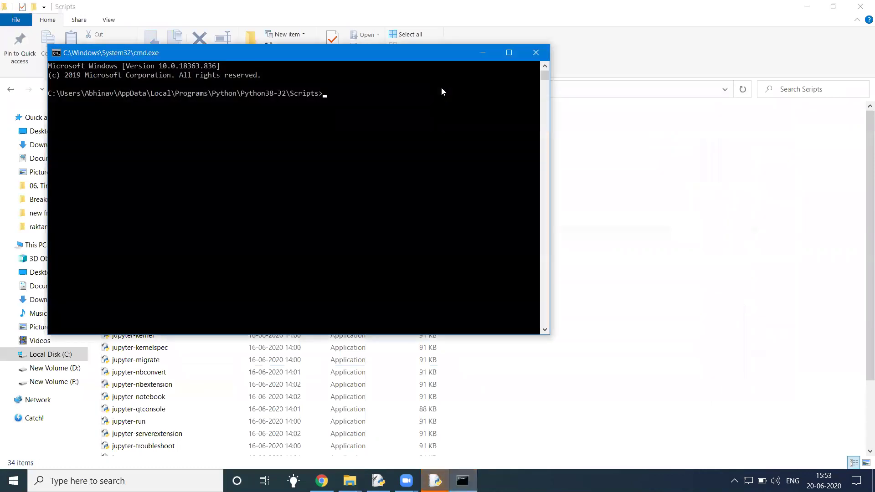
- Enter "pip install jupyter notebook" at the prompt without running it, and close the Command Prompt and Python 3.8.3 Shell windows
text(pip install juo)
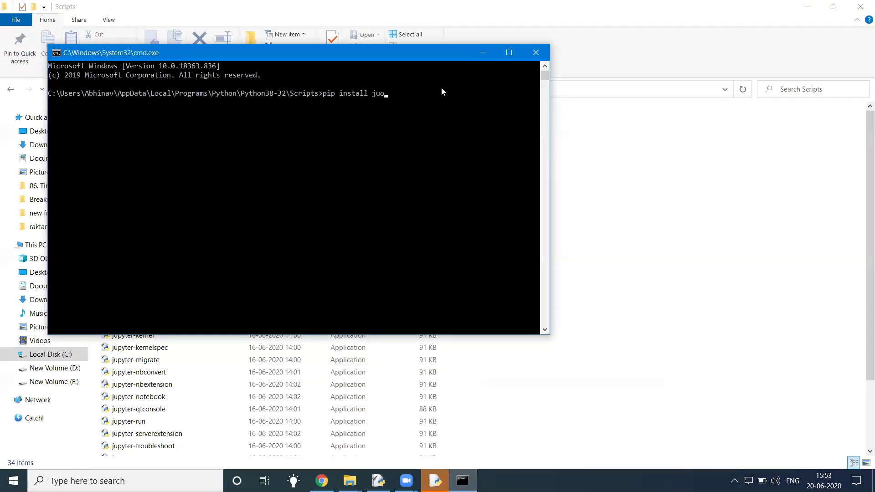
key(BackSpace)
text(pyter notebook)
click(536, 54)
mouse_move(435, 480)
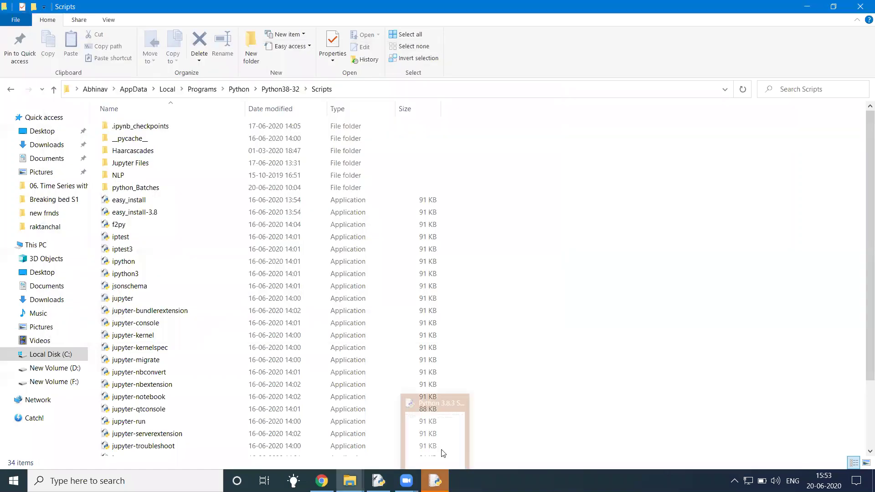
click(460, 396)
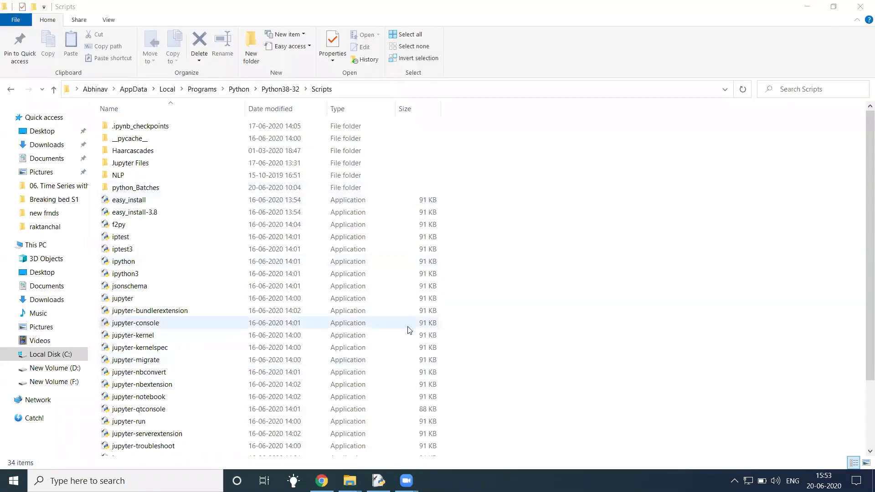
- Locate the jupyter-notebook application in the Scripts folder and view its option for sending a shortcut to the desktop
scroll(137, 378, down, 3)
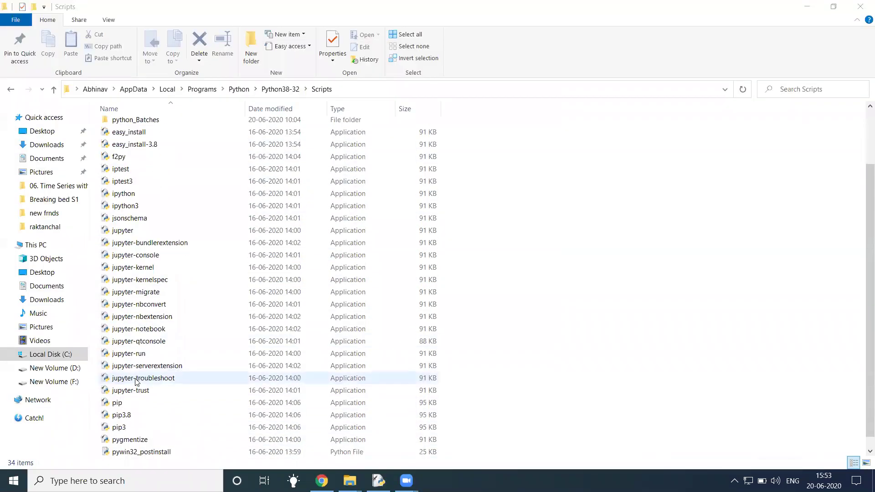
scroll(150, 329, up, 2)
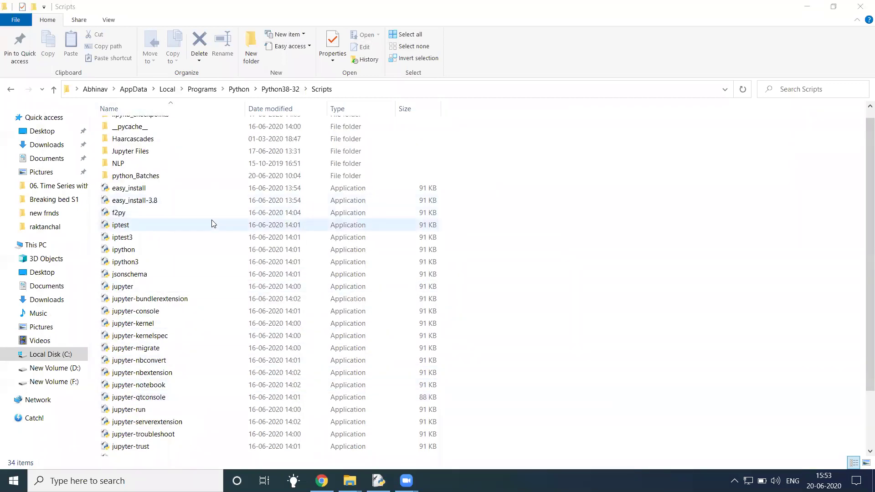
scroll(191, 255, up, 1)
scroll(170, 289, down, 2)
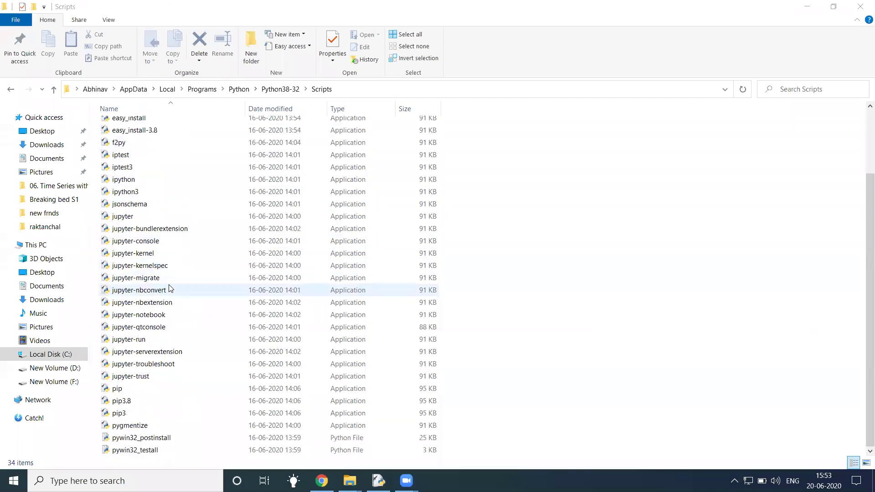
scroll(155, 320, up, 2)
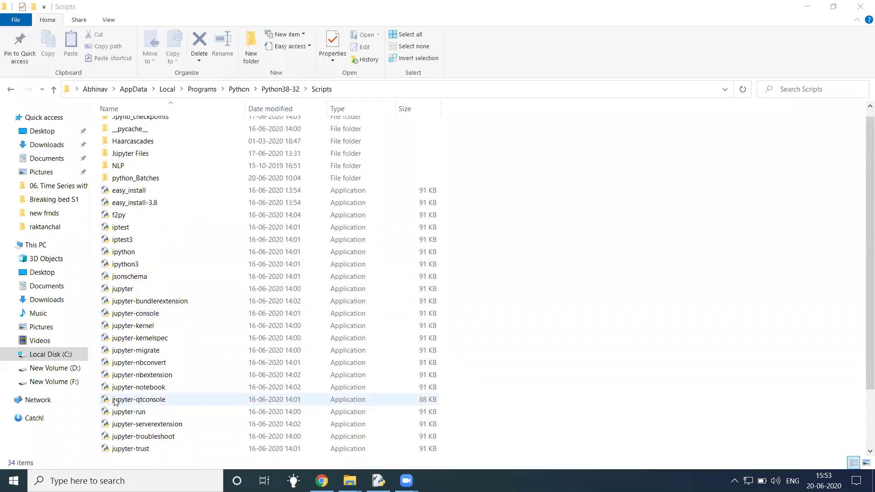
click(133, 391)
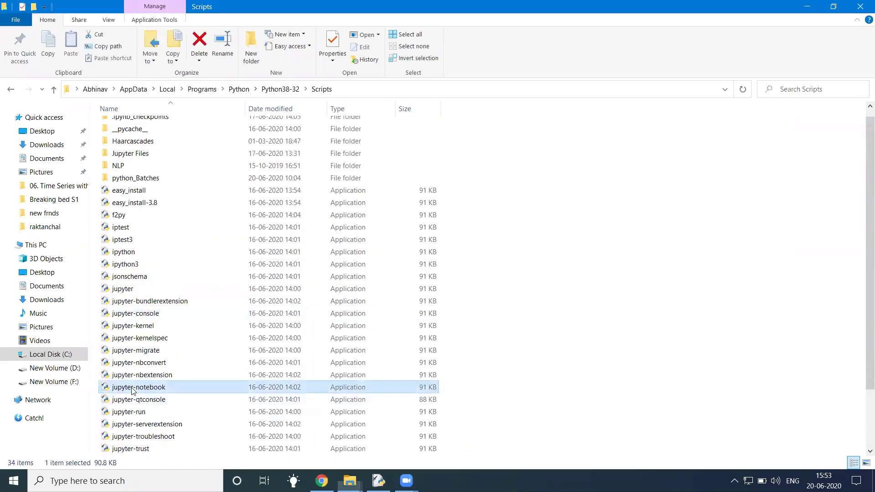
right_click(153, 391)
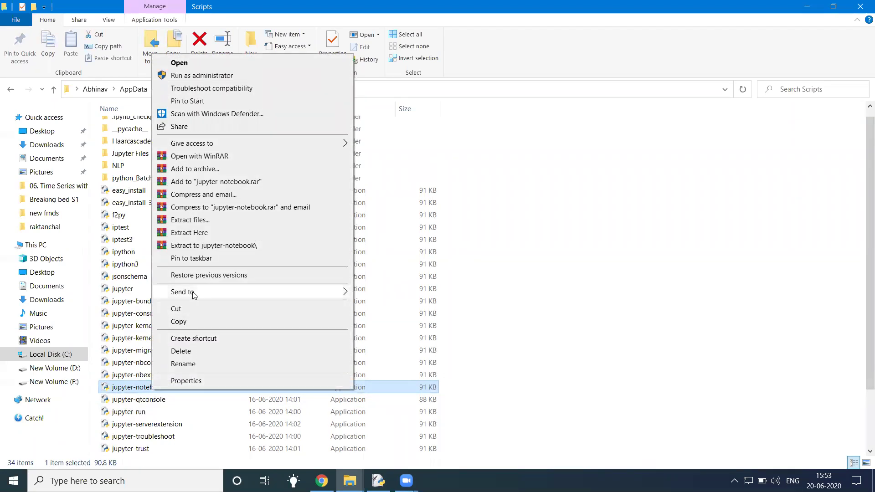
mouse_move(193, 293)
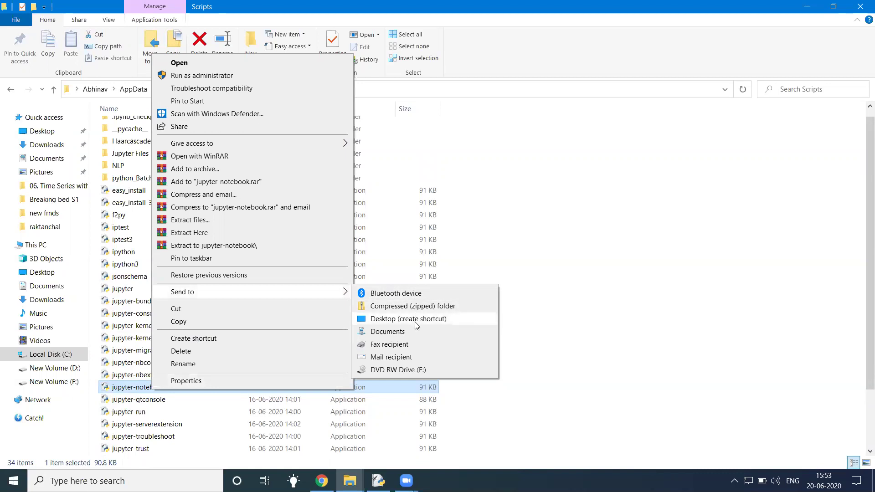
click(725, 152)
- Close the Scripts folder windows and minimize the browser, and select the jupyter-notebook shortcut on the desktop
click(856, 4)
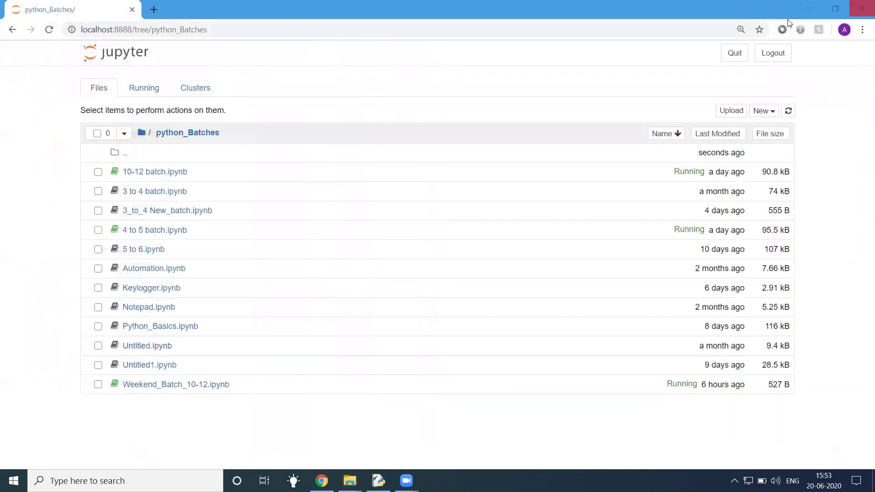
click(801, 9)
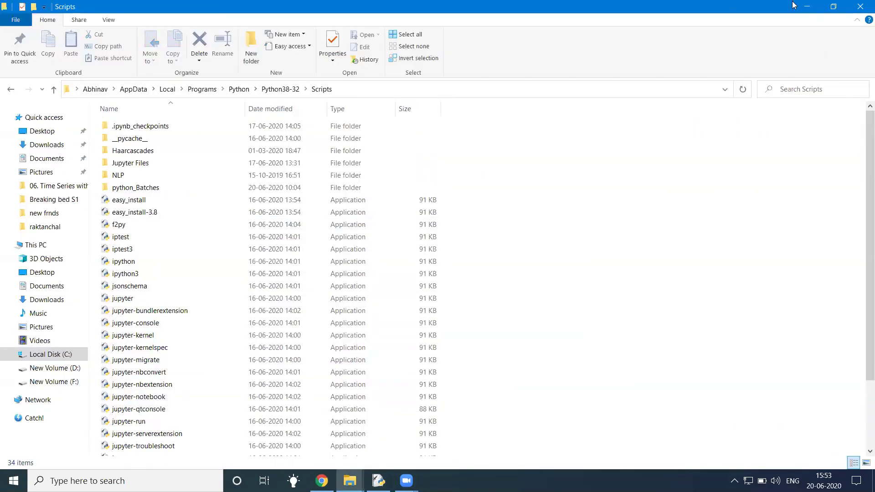
click(862, 8)
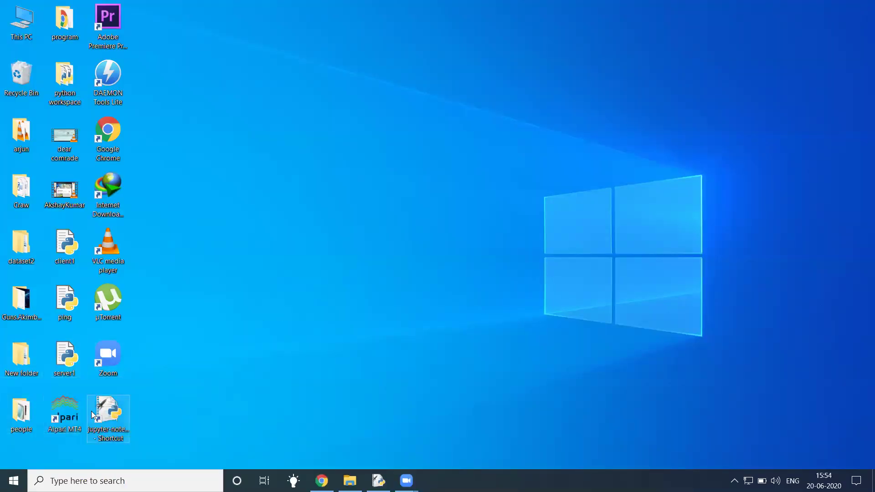
click(106, 421)
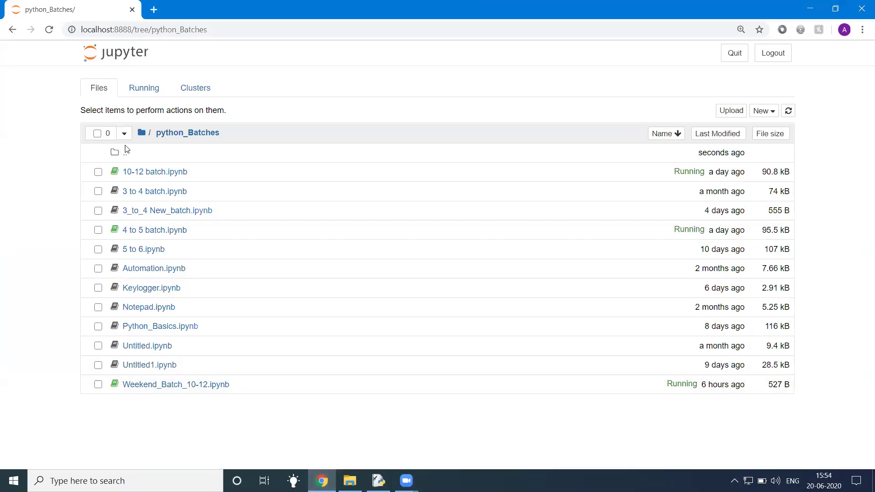
- Return from python_Batches to Jupyter's root directory in Chrome and examine its list of folders and files
click(13, 29)
scroll(137, 185, down, 7)
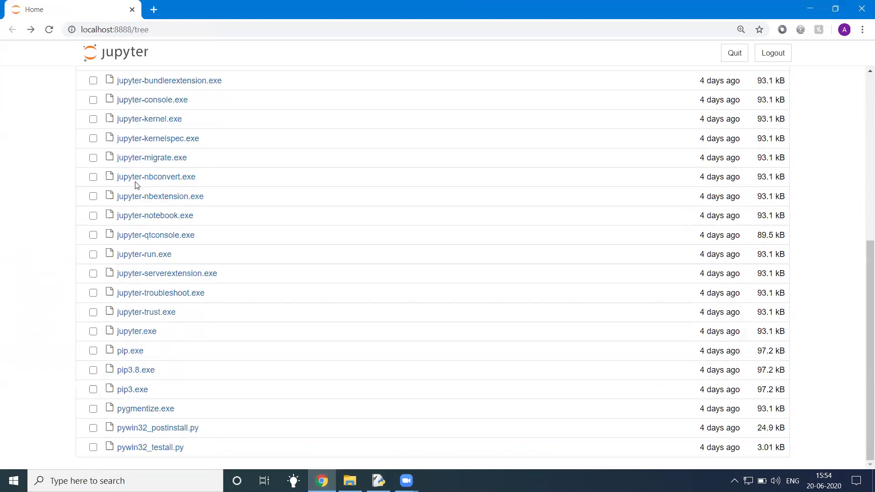
scroll(137, 185, up, 7)
scroll(136, 185, down, 7)
scroll(137, 185, up, 7)
scroll(136, 185, down, 7)
scroll(136, 185, up, 7)
scroll(136, 185, down, 4)
scroll(136, 185, down, 3)
scroll(135, 185, up, 8)
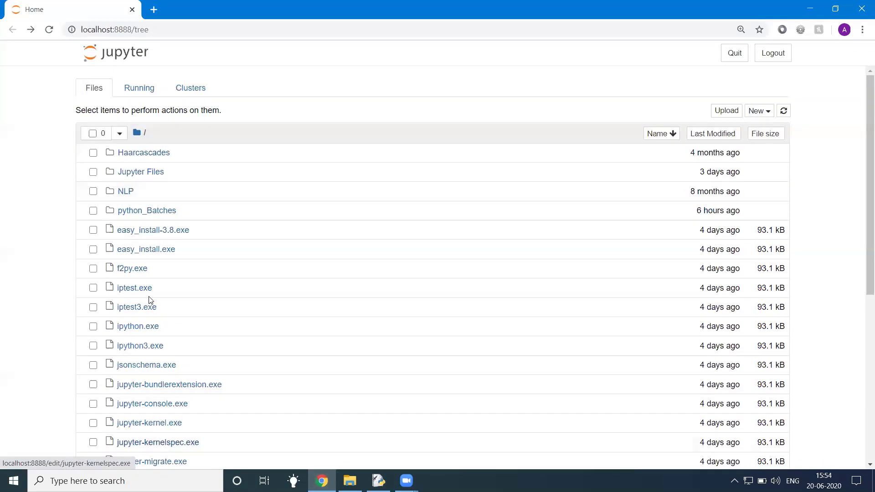
scroll(150, 298, down, 5)
scroll(150, 299, down, 2)
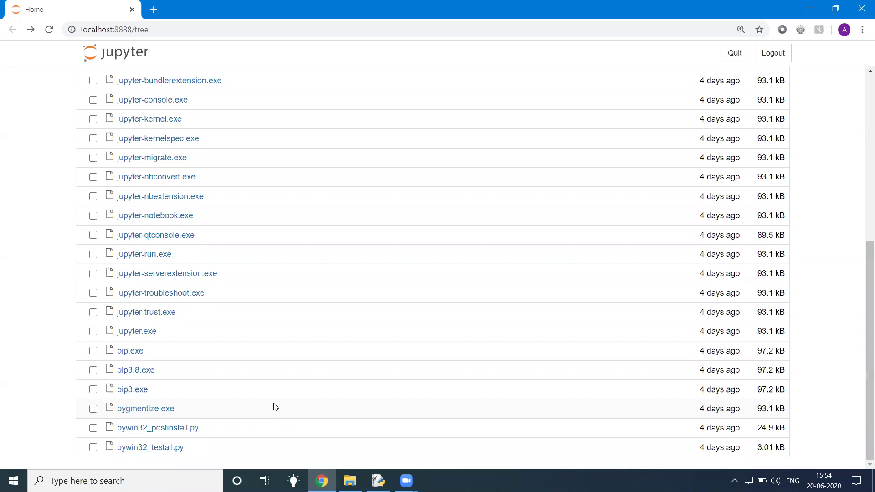
- Minimize the browser, close the AppliedAICourse folder window in File Explorer, and switch back to Jupyter in Chrome
click(322, 481)
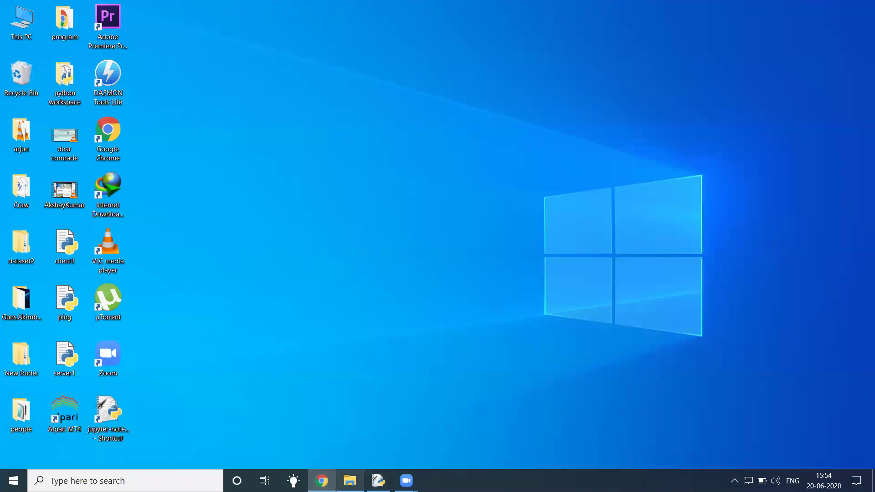
mouse_move(350, 481)
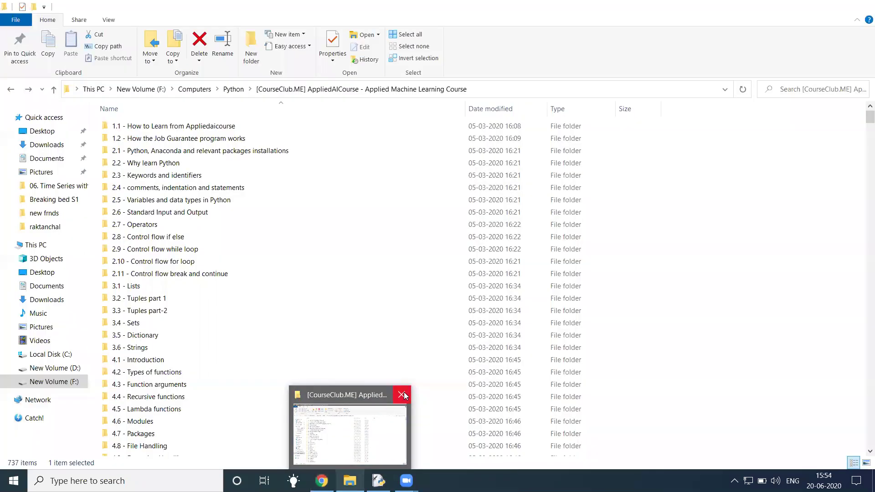
click(406, 396)
click(322, 481)
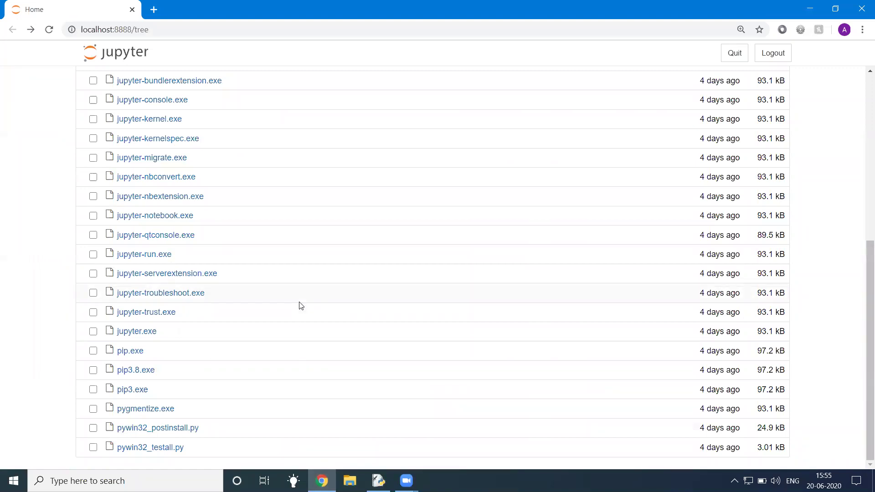
- Examine the folders and files in Jupyter's root directory and open the python_Batches folder
scroll(301, 305, up, 6)
scroll(301, 305, down, 5)
scroll(301, 305, down, 2)
scroll(301, 305, up, 6)
scroll(301, 305, down, 6)
scroll(301, 305, up, 6)
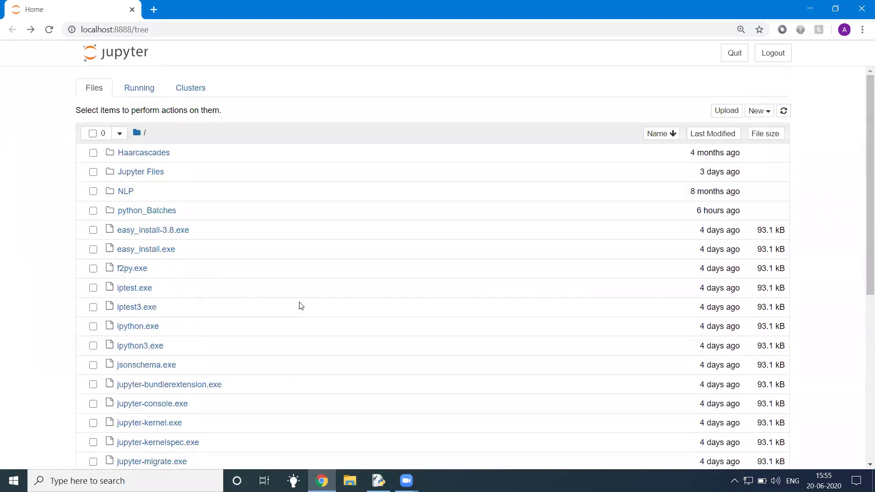
click(174, 212)
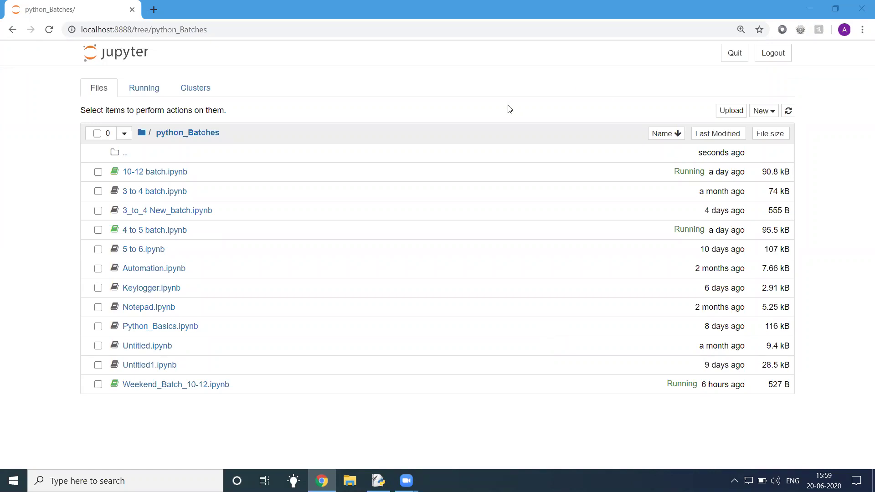
- Go back to the root directory, review its file list, and view the options for creating a new item
click(13, 30)
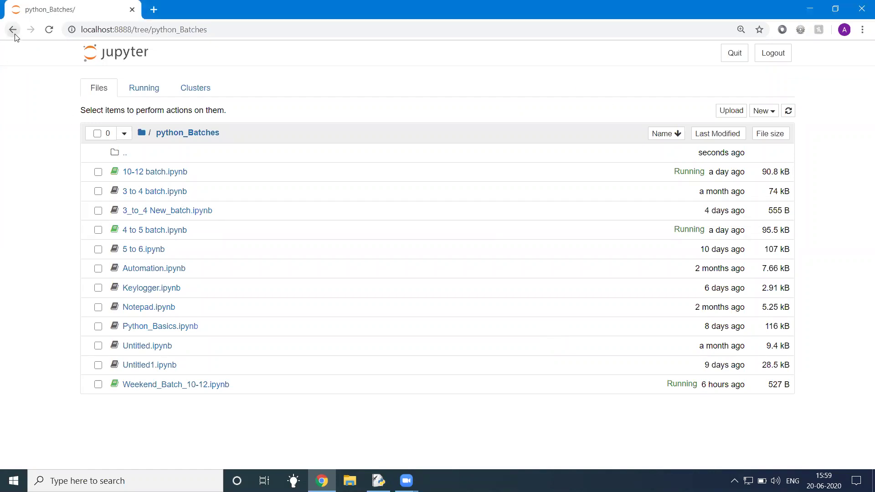
scroll(215, 284, down, 7)
scroll(215, 284, up, 7)
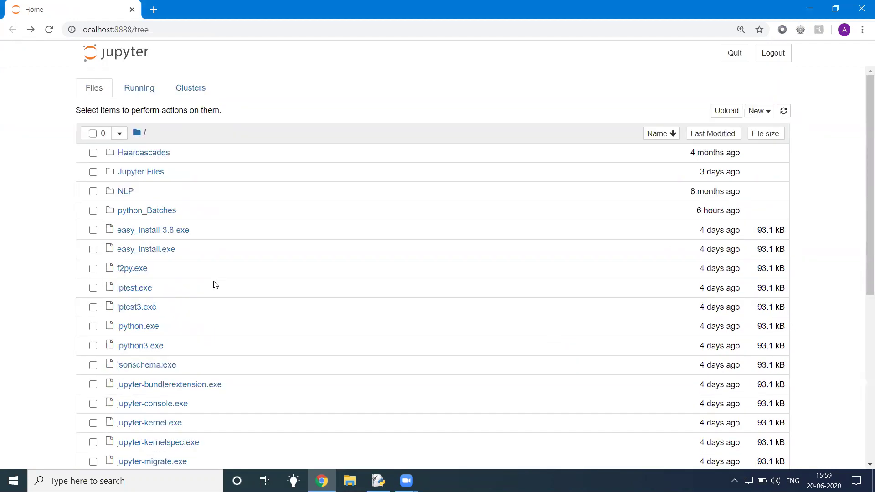
scroll(215, 284, down, 7)
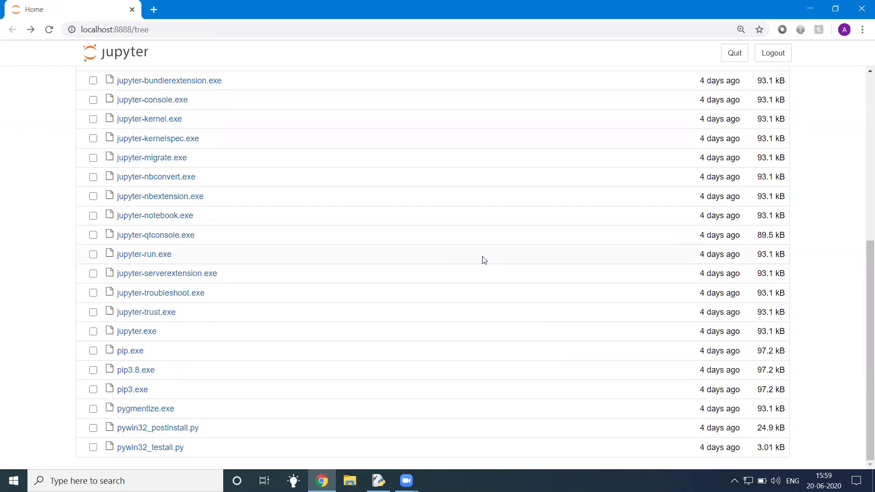
scroll(484, 260, up, 7)
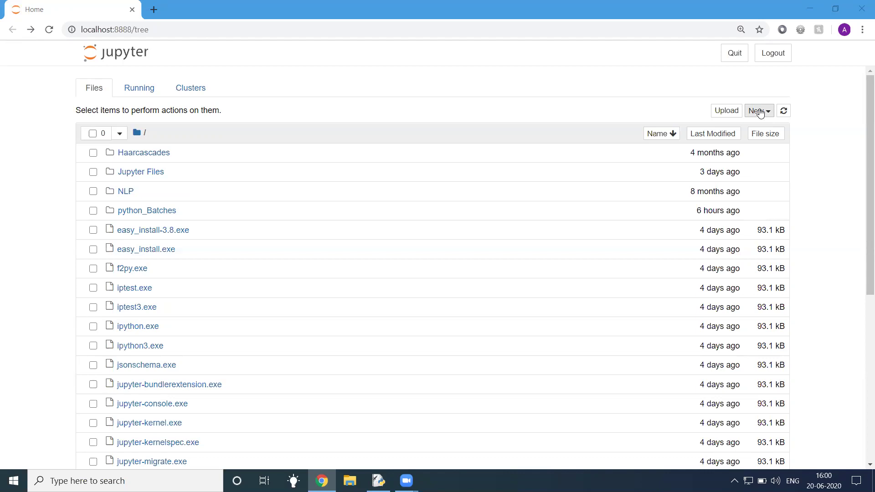
click(759, 112)
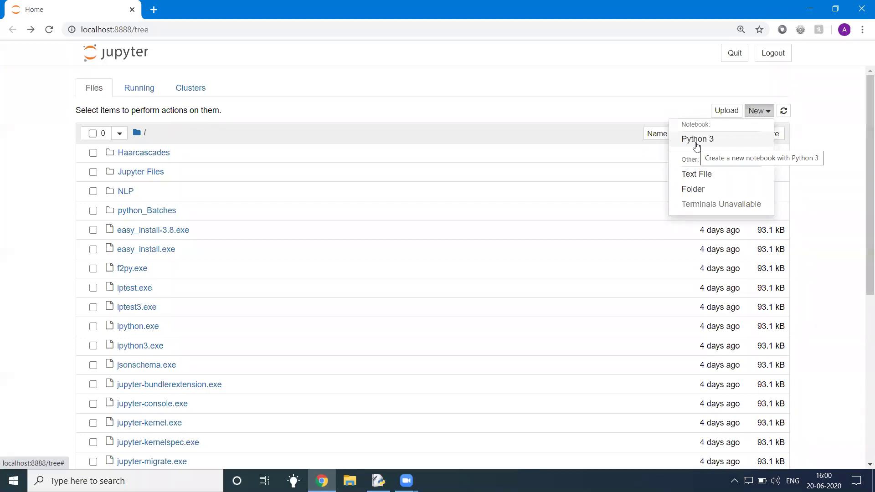
click(545, 102)
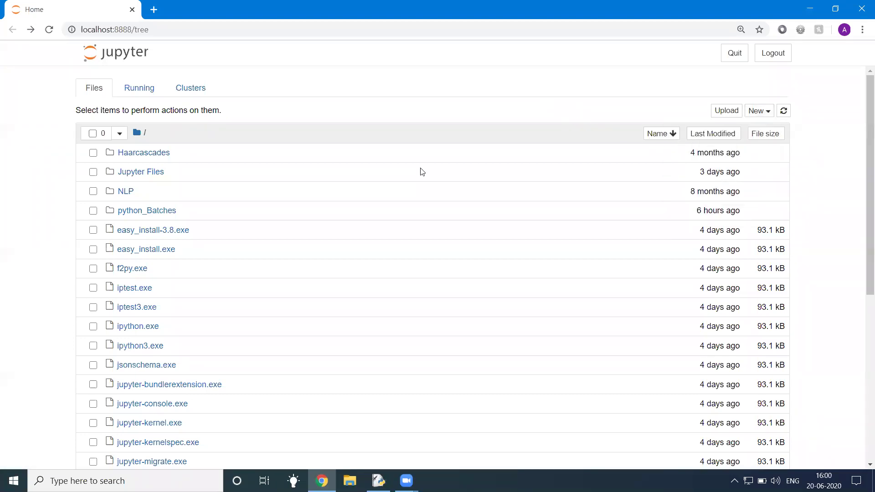
- Open the python_Batches folder and create a new Python 3 notebook in it
click(169, 212)
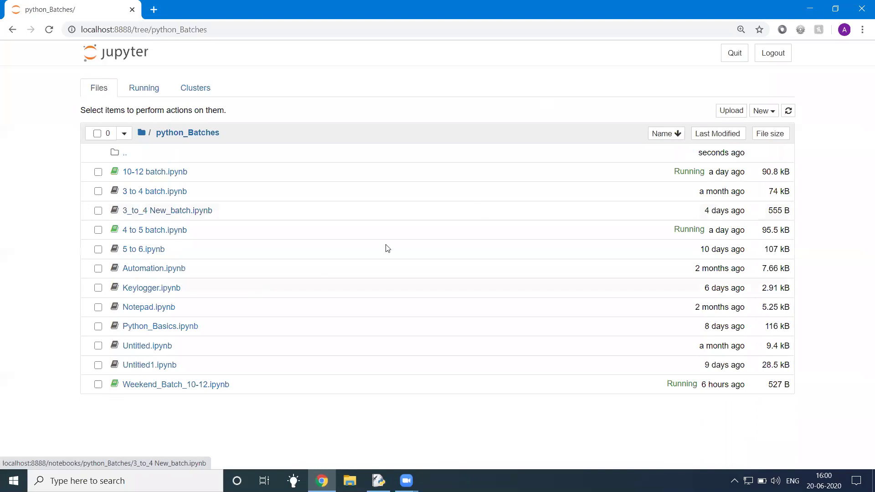
click(761, 111)
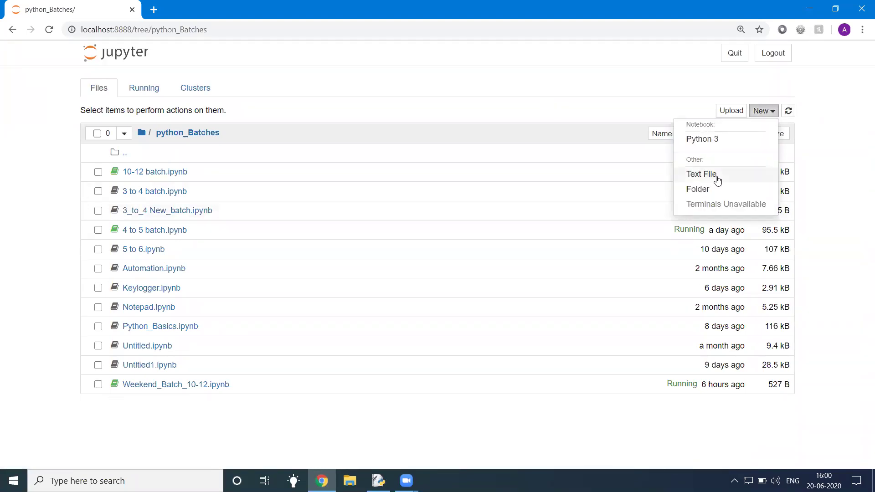
click(703, 140)
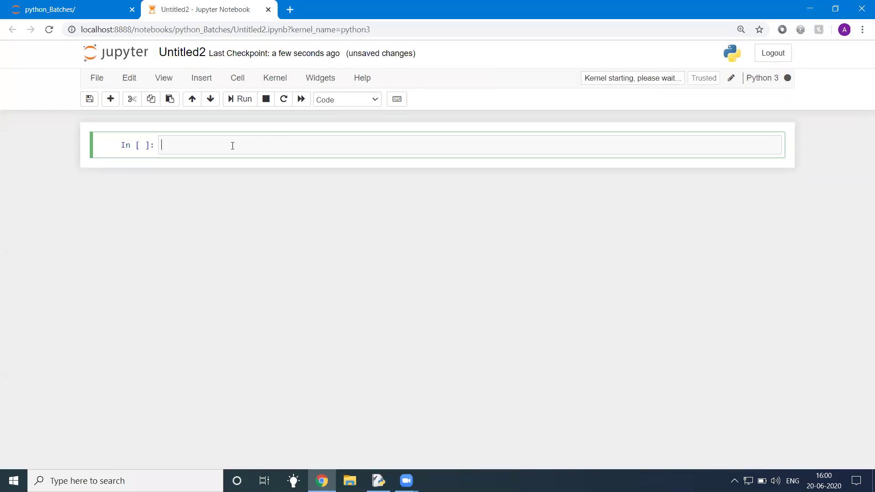
click(179, 58)
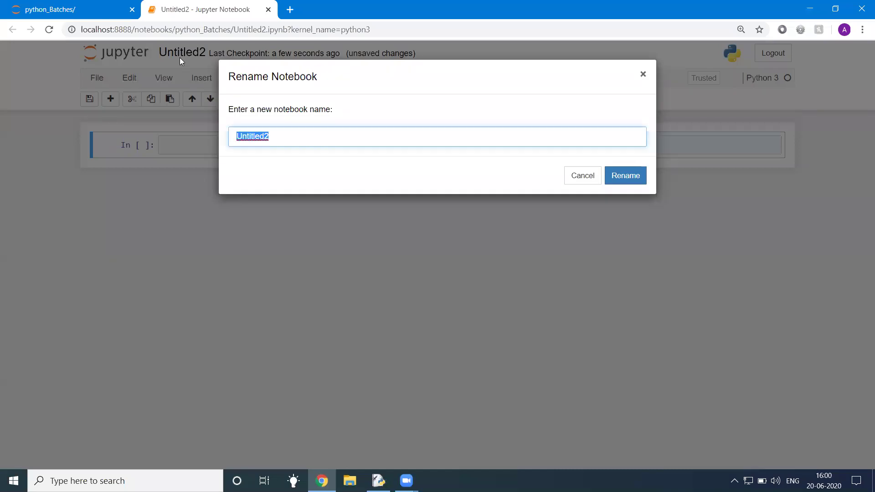
click(576, 182)
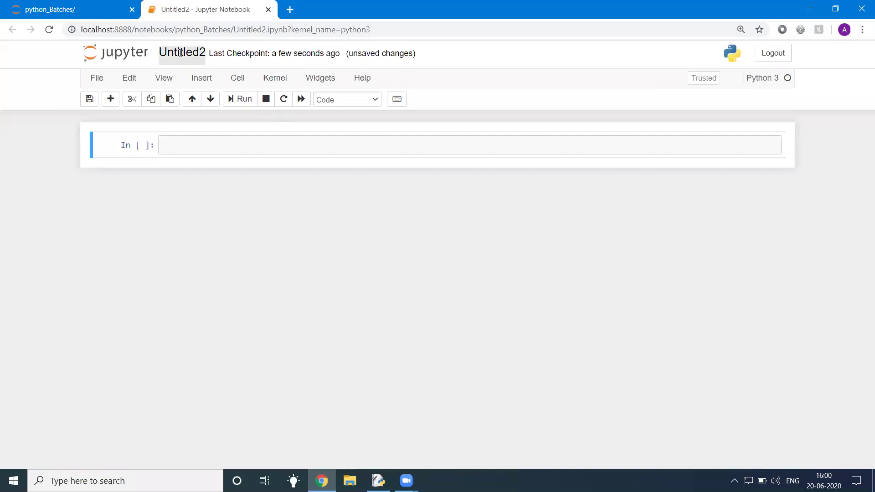
click(181, 54)
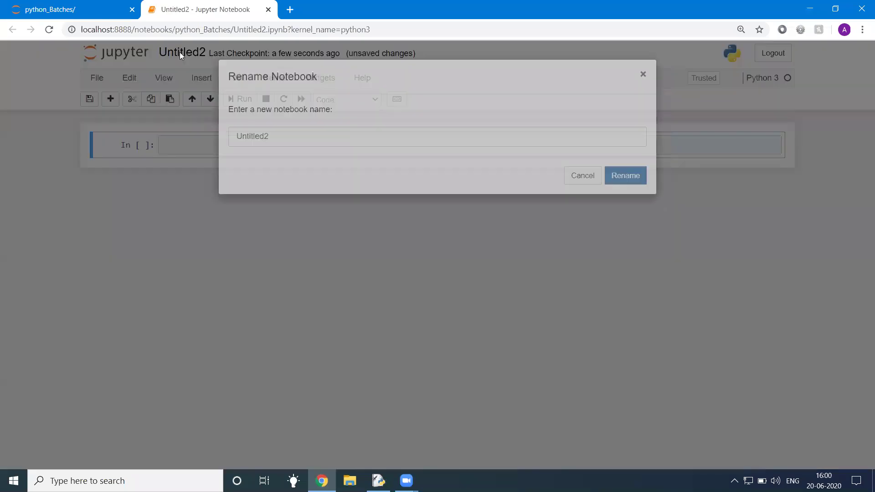
key(ctrl+w)
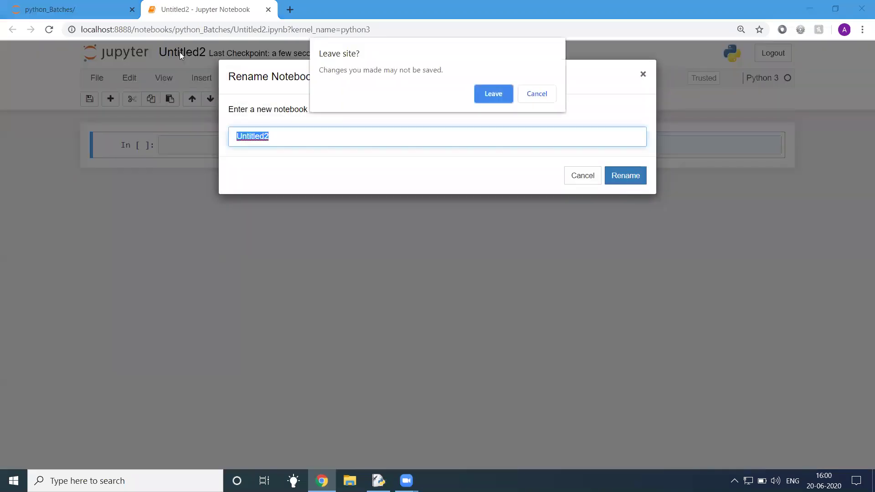
click(530, 94)
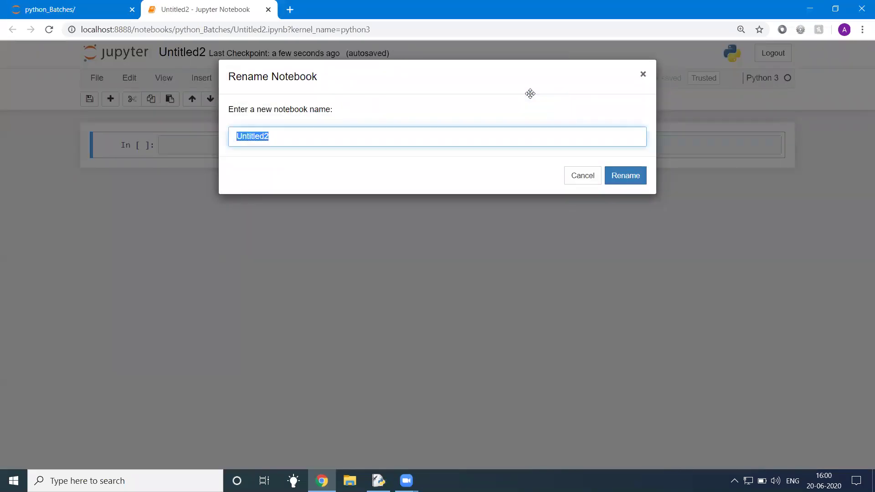
click(582, 176)
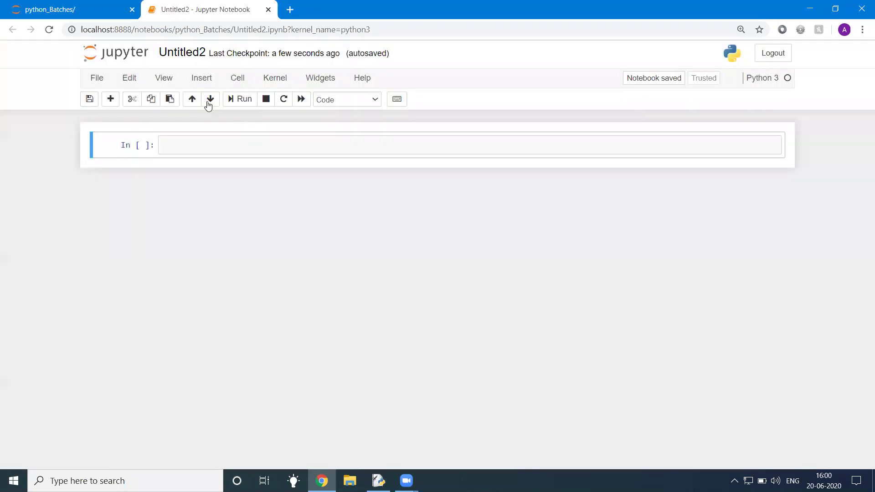
- Rename the new untitled notebook as Weekend_Batch
click(179, 57)
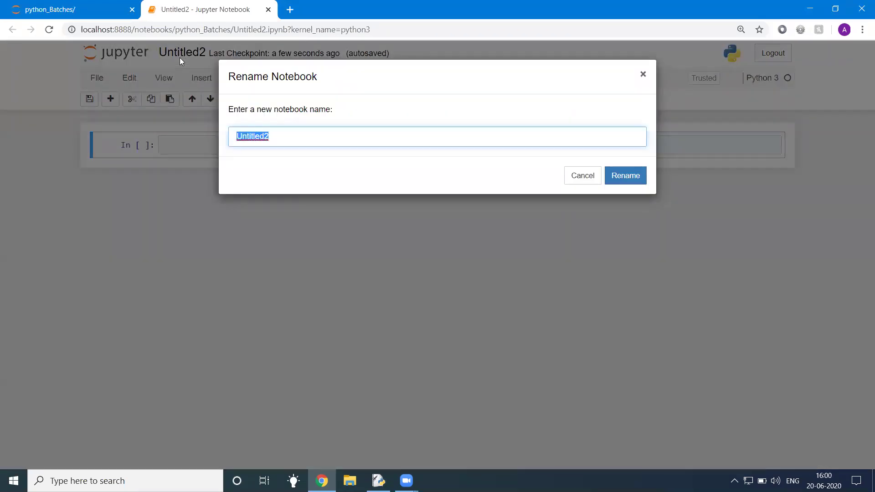
text(Weekend _Batch)
key(Return)
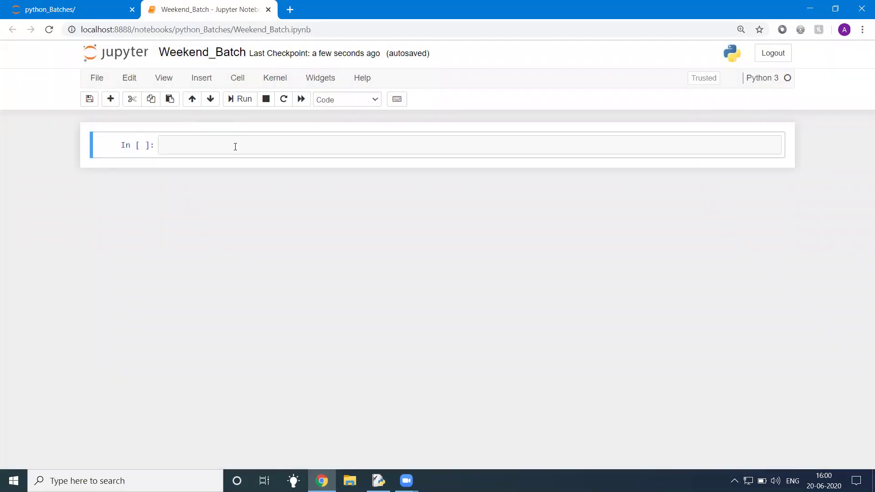